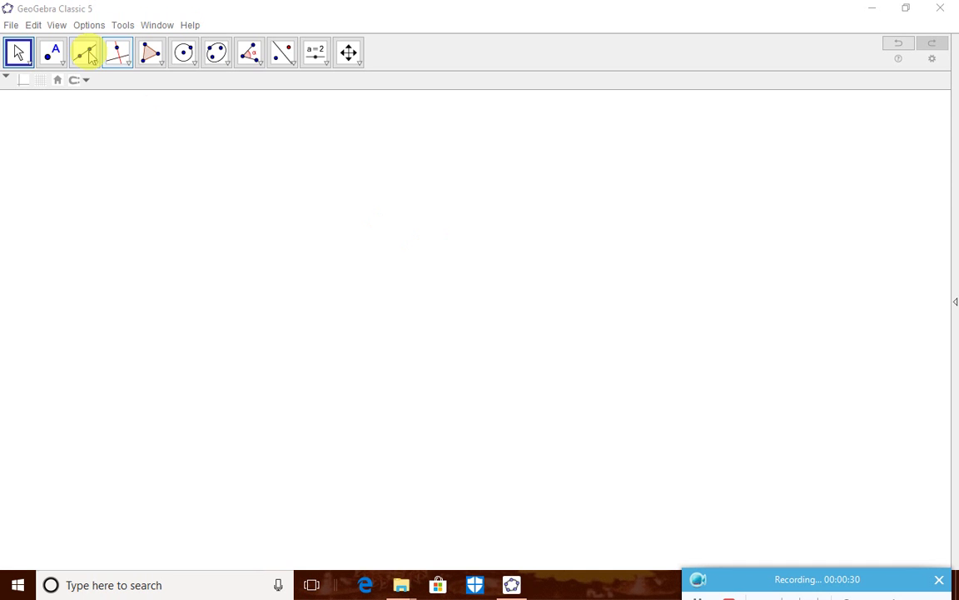
Draw a fixed-length segment AB of length 6 starting from point A.
click(88, 58)
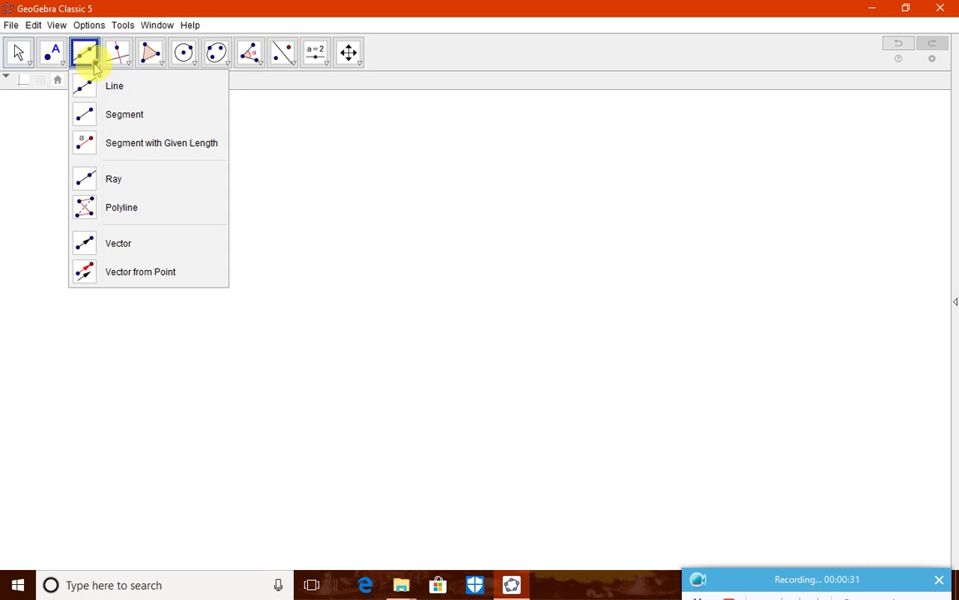
click(161, 152)
click(346, 371)
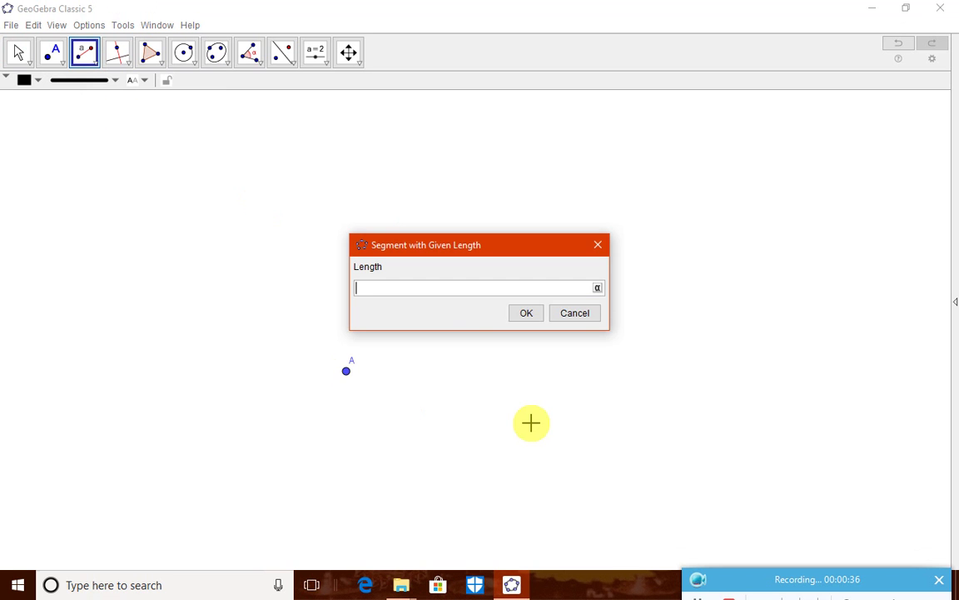
text(6)
click(526, 314)
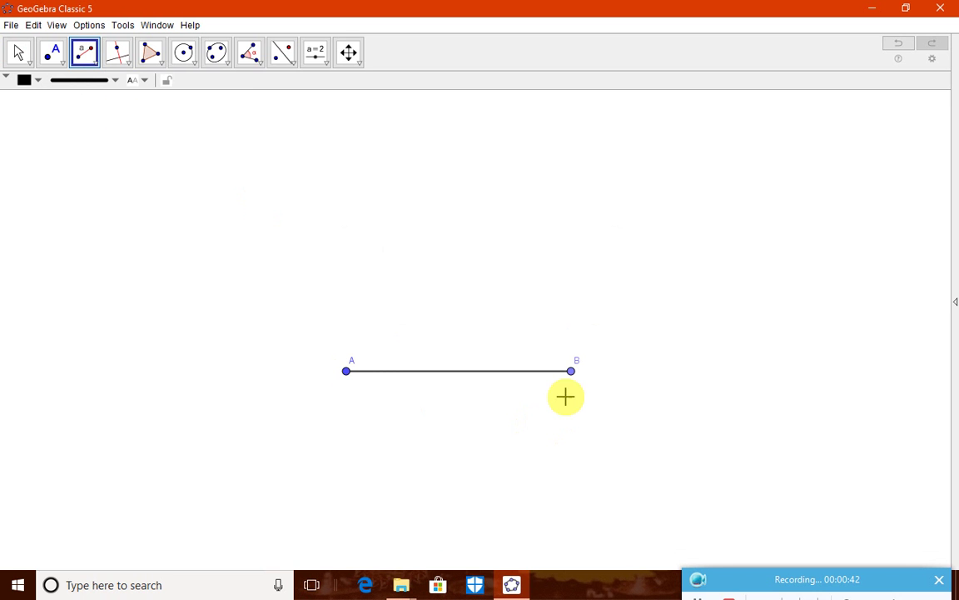
Create a 70° counterclockwise angle at vertex A from B, producing point B'.
click(259, 61)
click(259, 62)
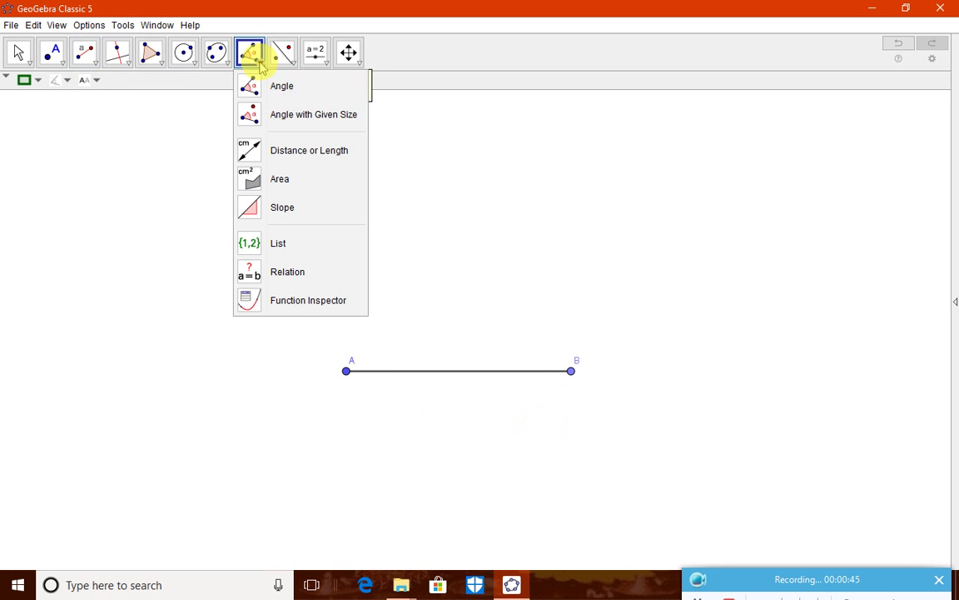
click(313, 123)
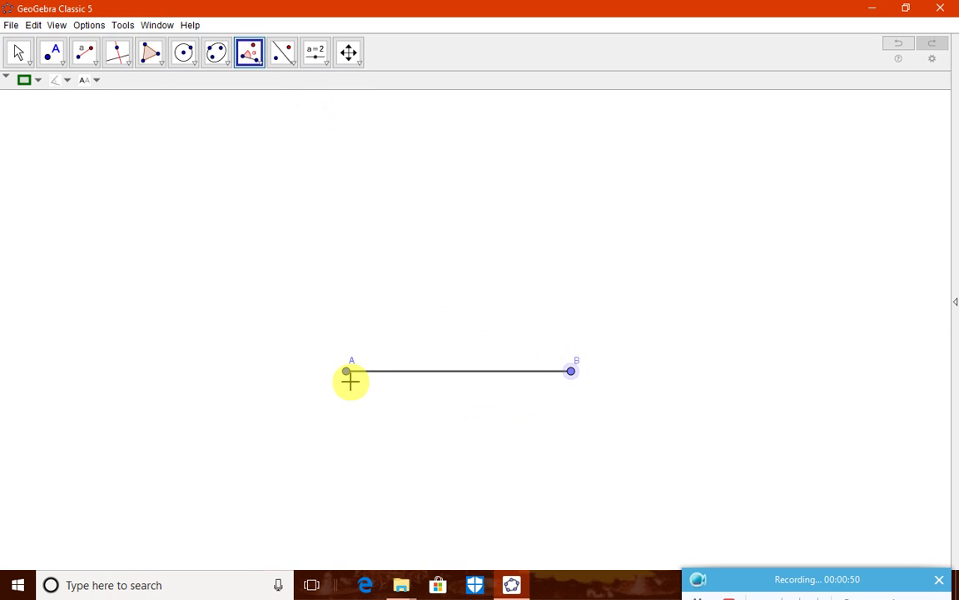
click(347, 372)
click(346, 371)
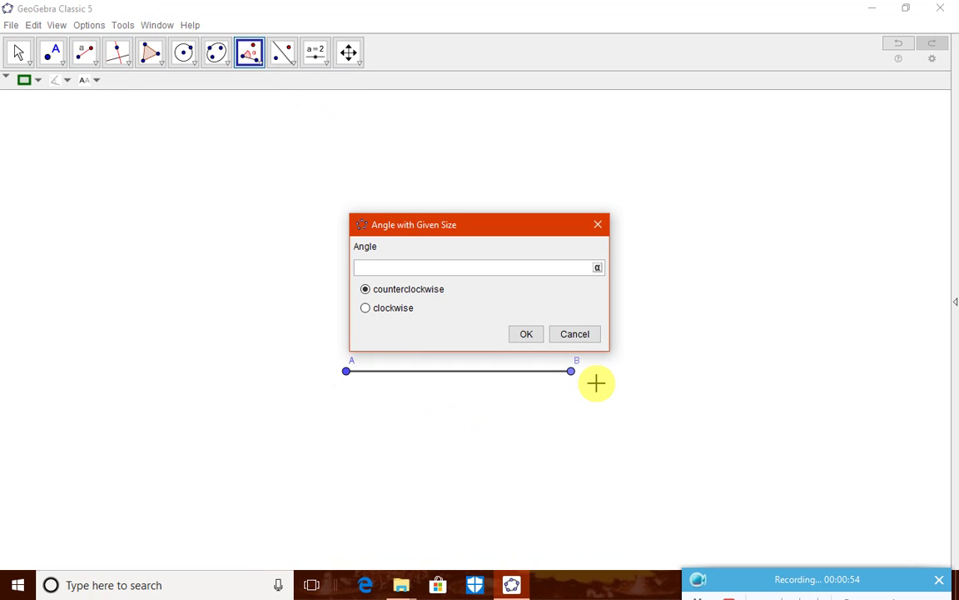
click(523, 333)
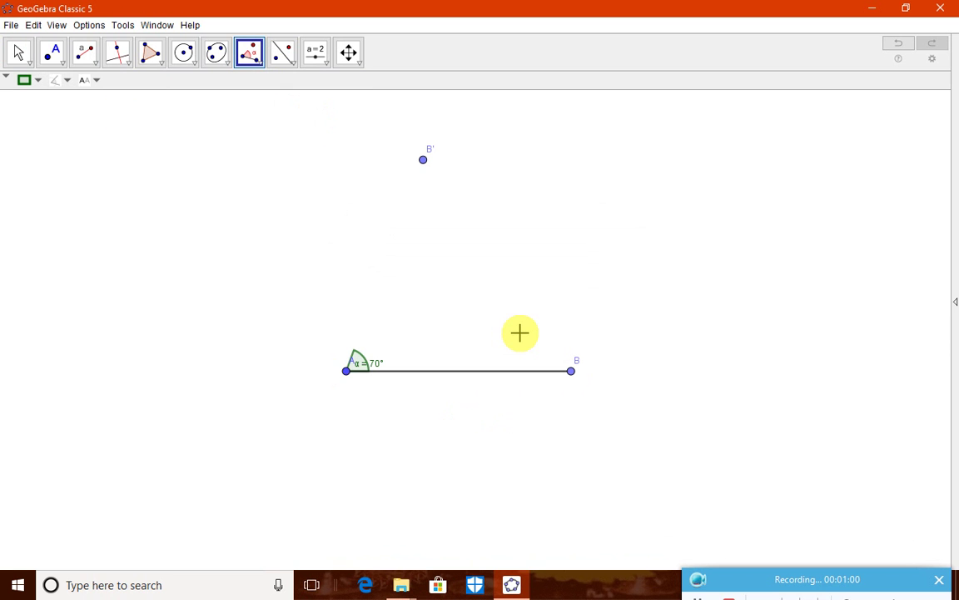
Draw a ray from A through point B'.
click(96, 65)
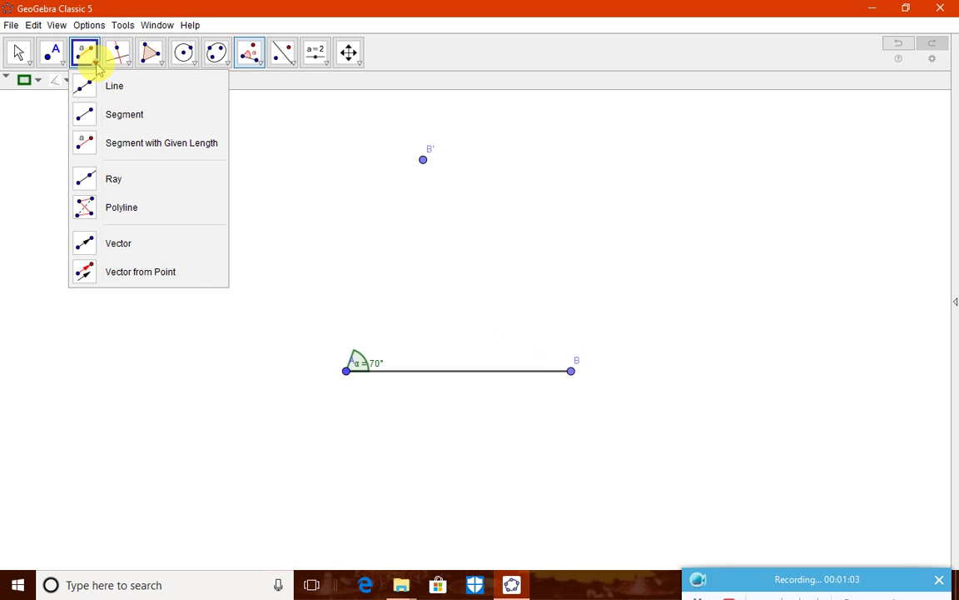
click(107, 179)
click(424, 161)
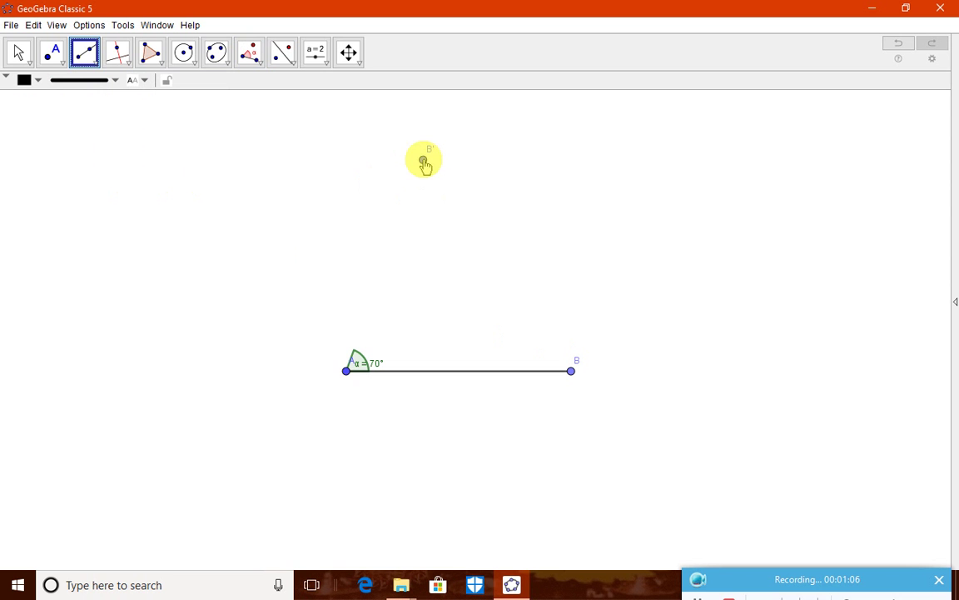
click(346, 371)
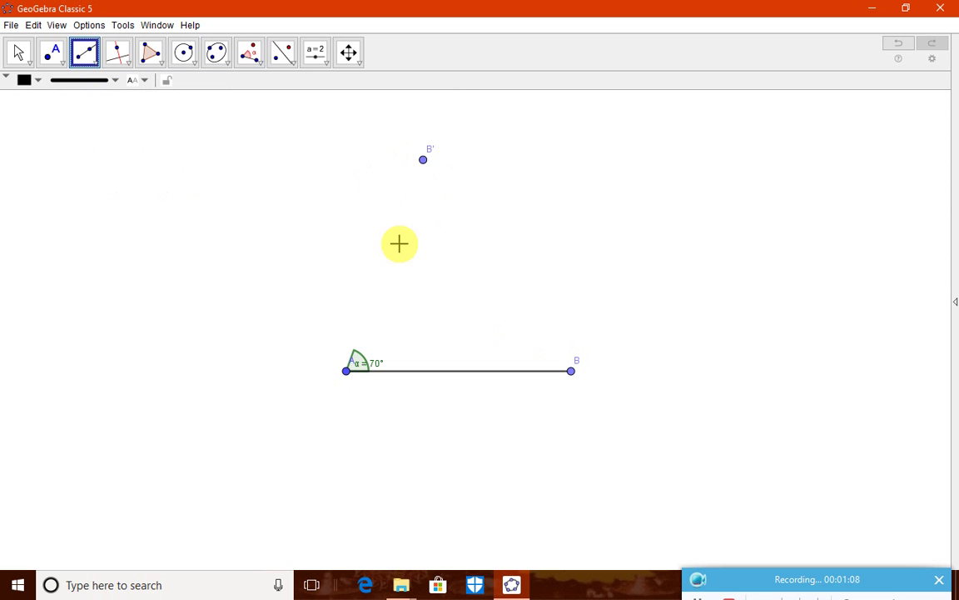
click(423, 161)
Nudge point B slightly and hide point B'.
right_click(423, 158)
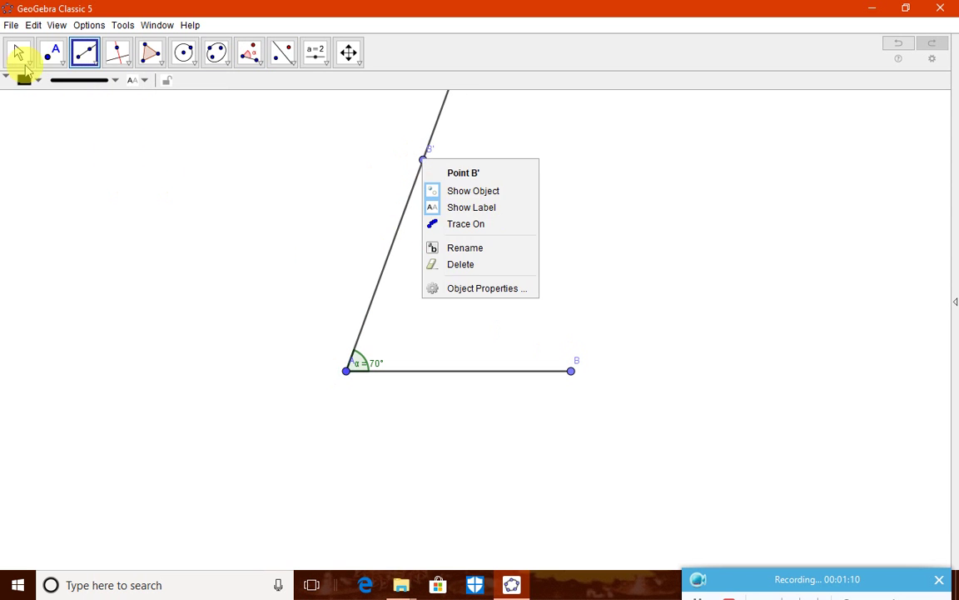
click(17, 51)
mouse_move(569, 374)
mouse_down()
mouse_move(567, 431)
mouse_move(563, 367)
mouse_move(540, 326)
mouse_move(563, 416)
mouse_move(563, 374)
mouse_move(564, 383)
mouse_up()
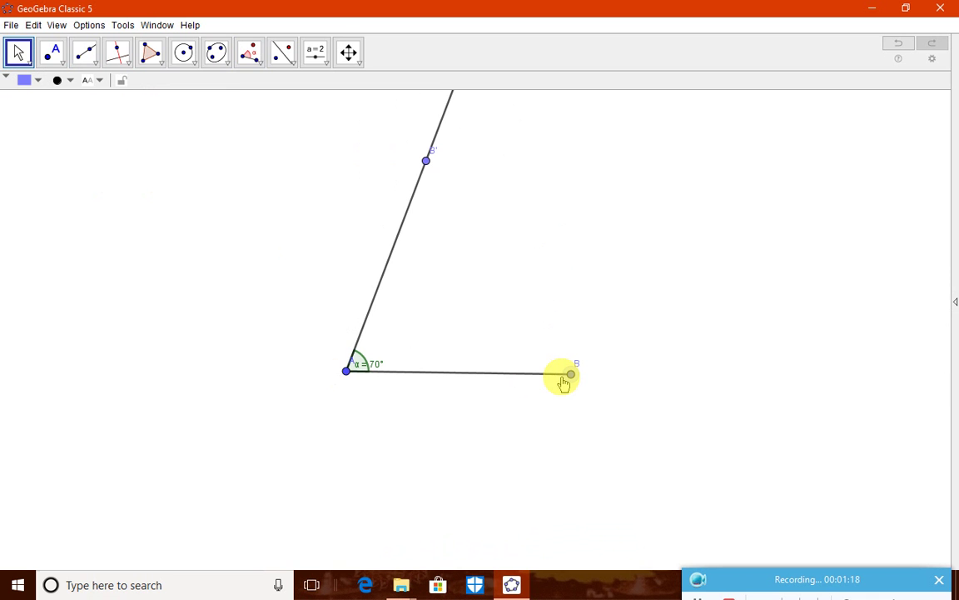
right_click(425, 163)
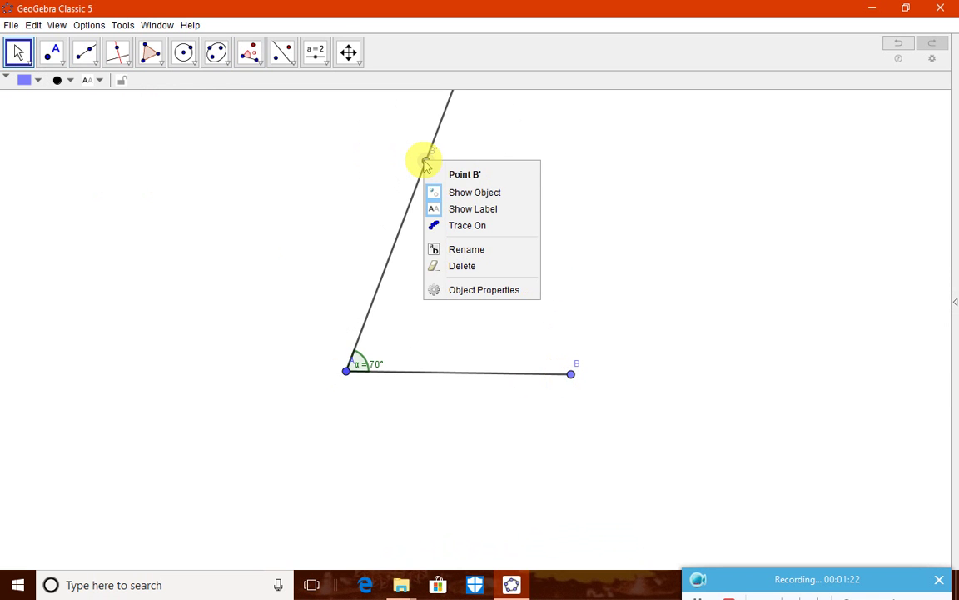
click(473, 194)
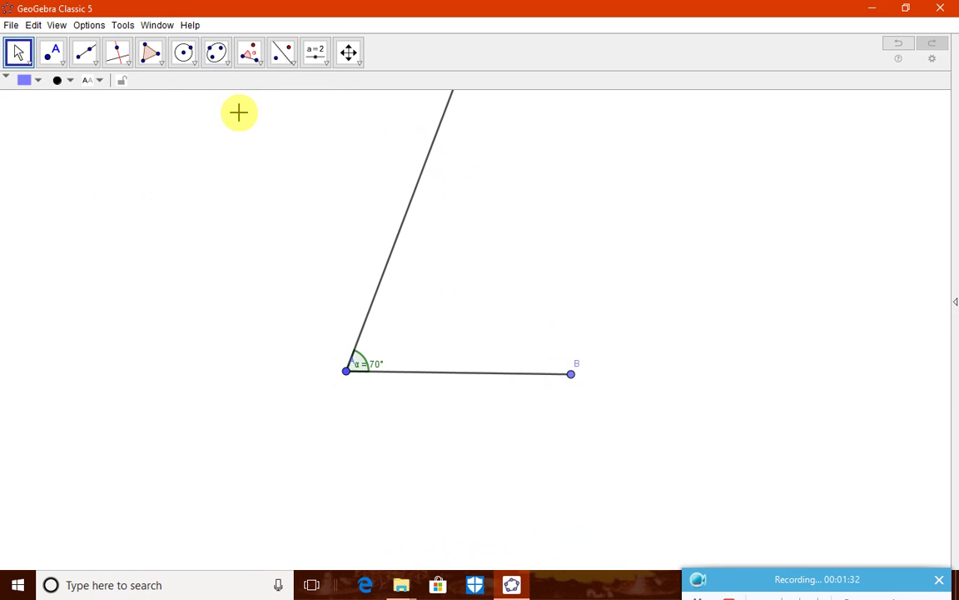
Draw a circle centred at A with radius 5.
click(190, 62)
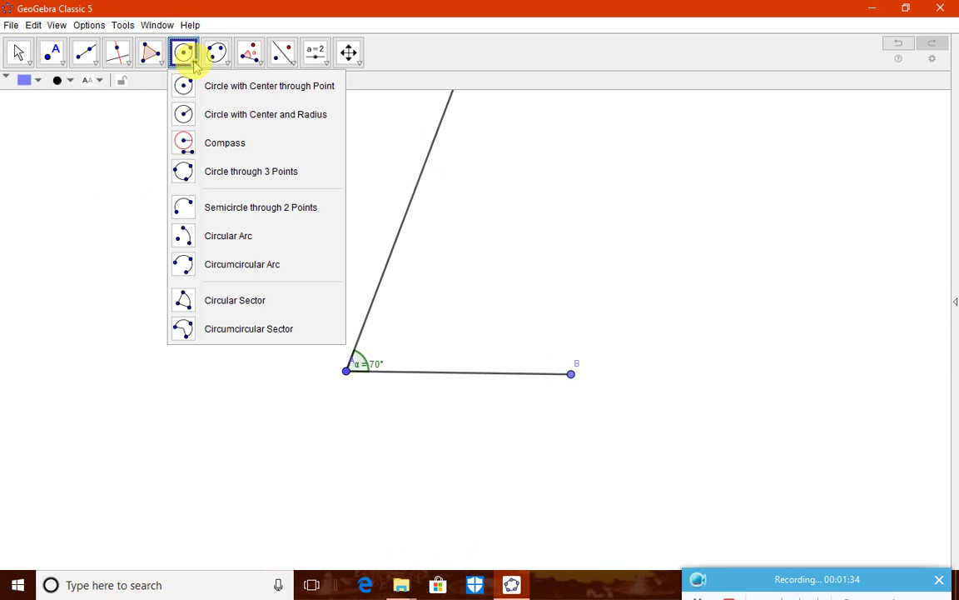
click(248, 114)
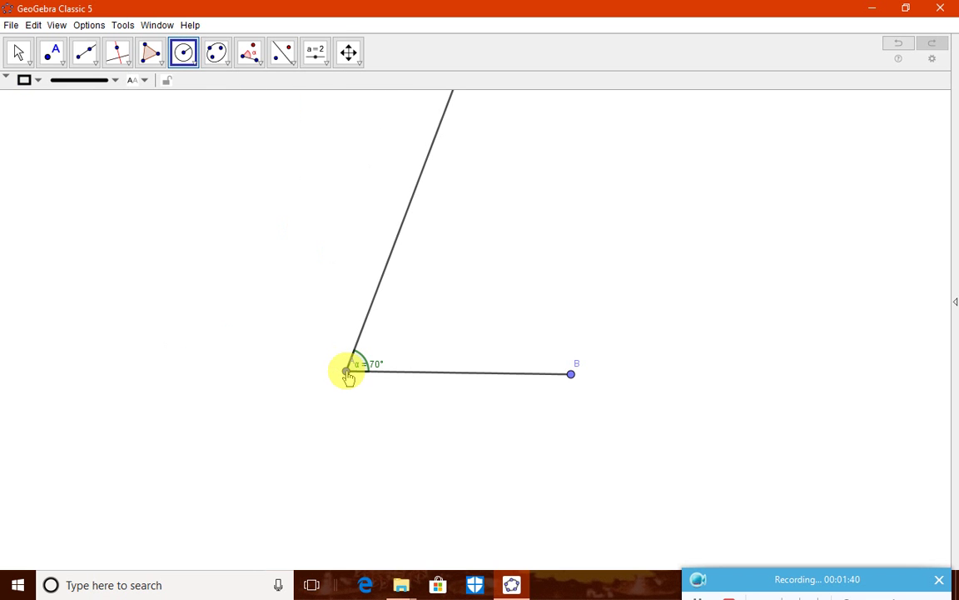
click(347, 372)
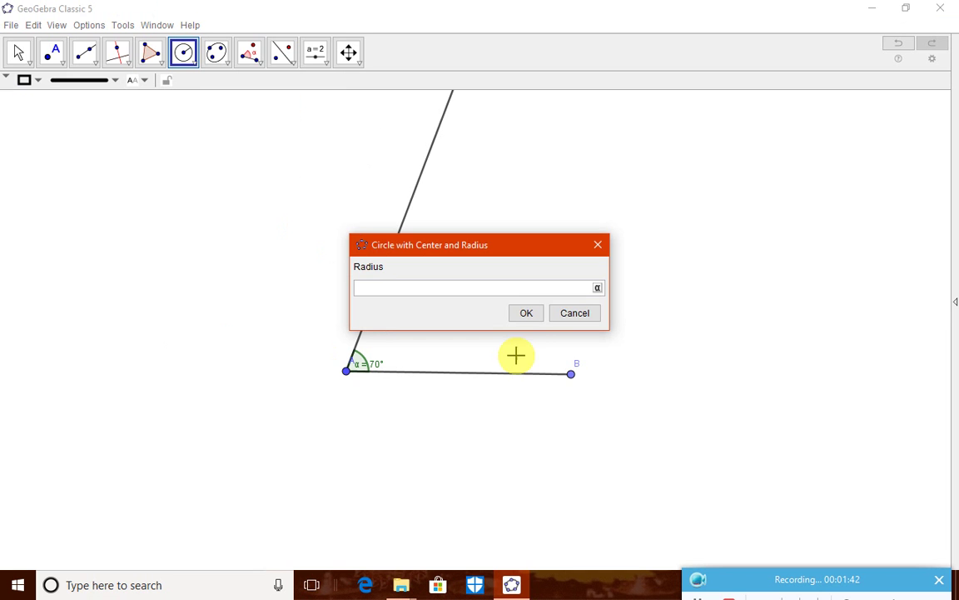
text(5)
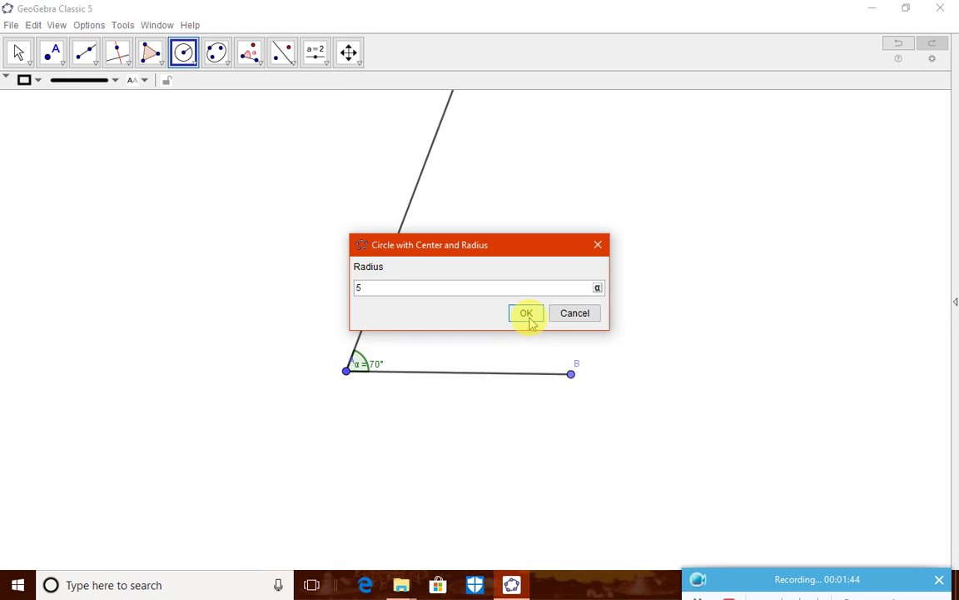
click(527, 320)
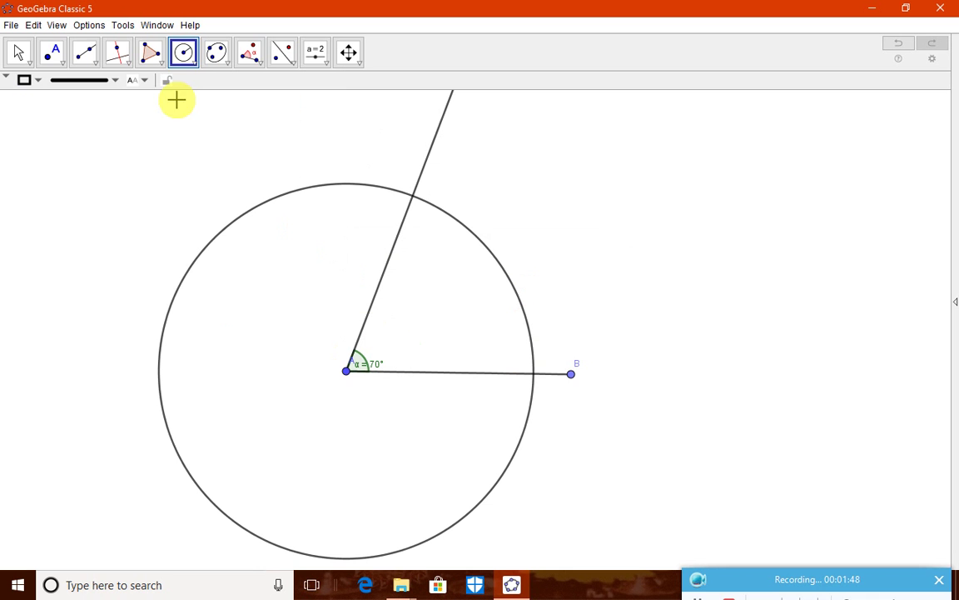
Mark point C at the intersection of the ray and the circle.
click(60, 57)
mouse_move(85, 52)
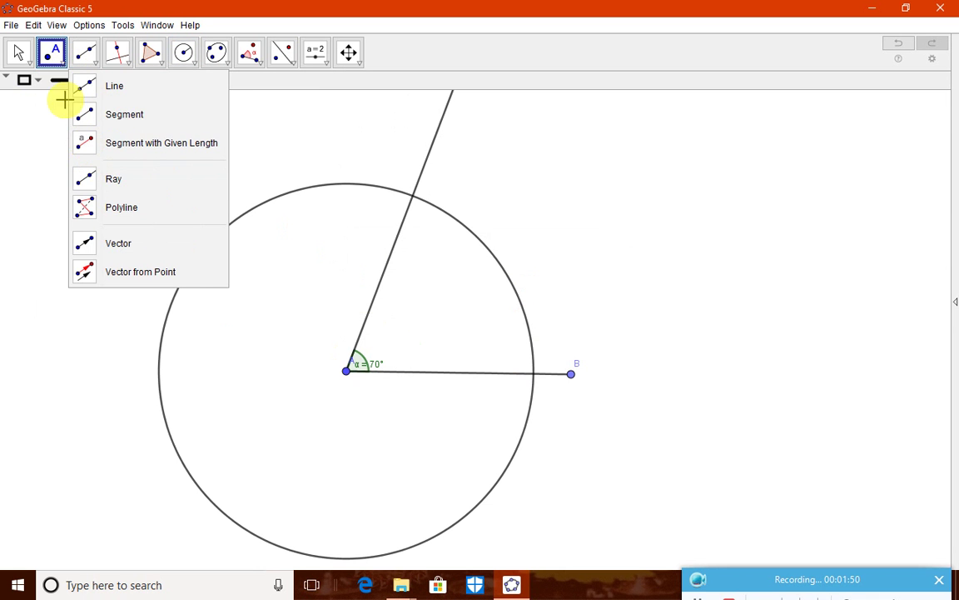
mouse_move(52, 52)
click(73, 172)
click(411, 200)
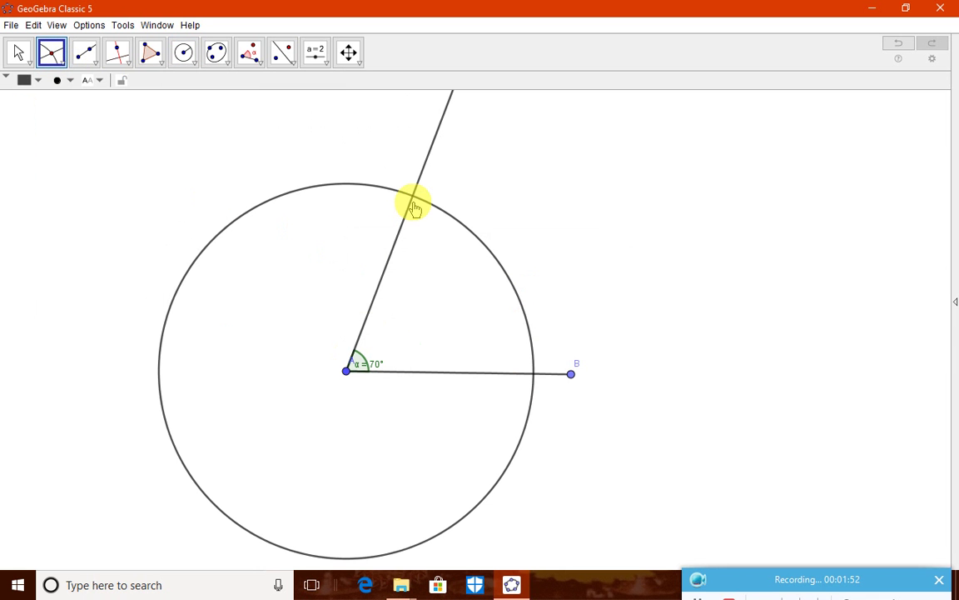
click(18, 52)
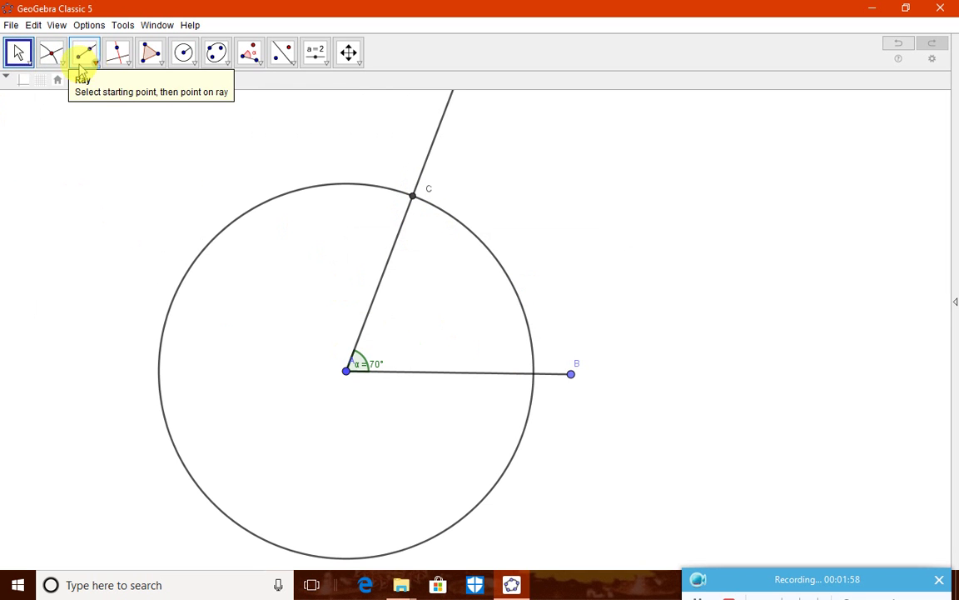
Draw segment CB from point C to point B.
click(85, 63)
click(94, 114)
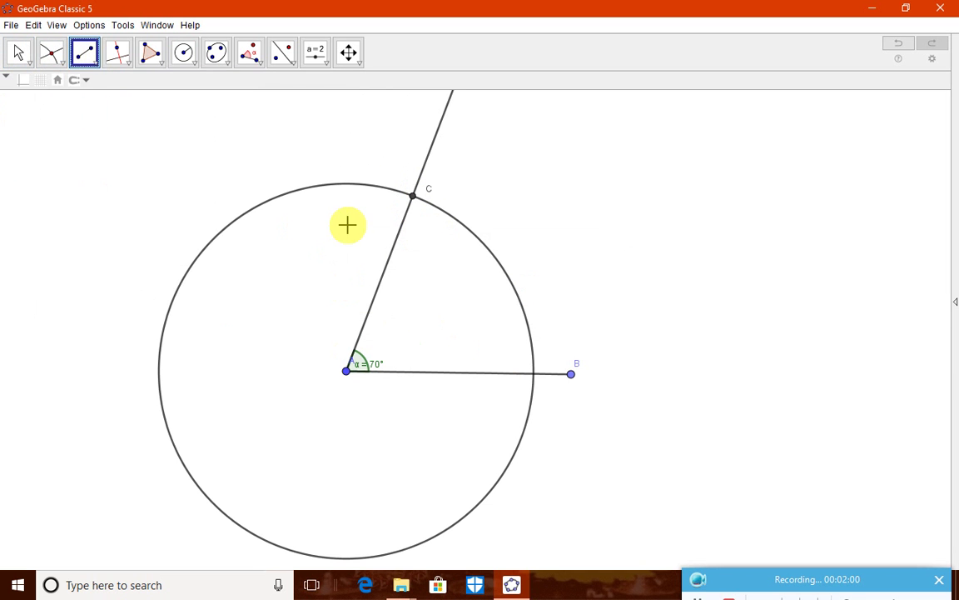
click(412, 196)
click(571, 373)
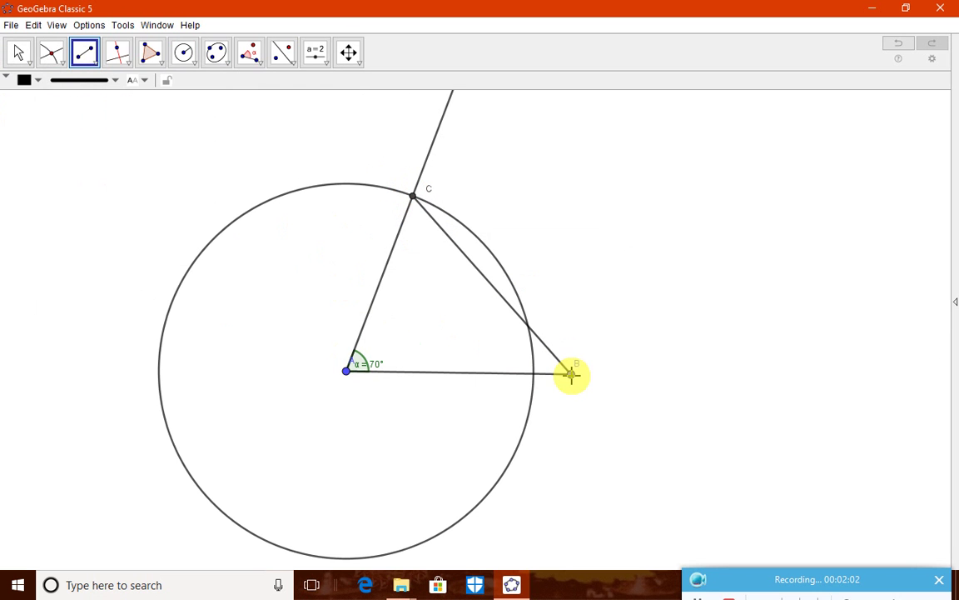
click(18, 53)
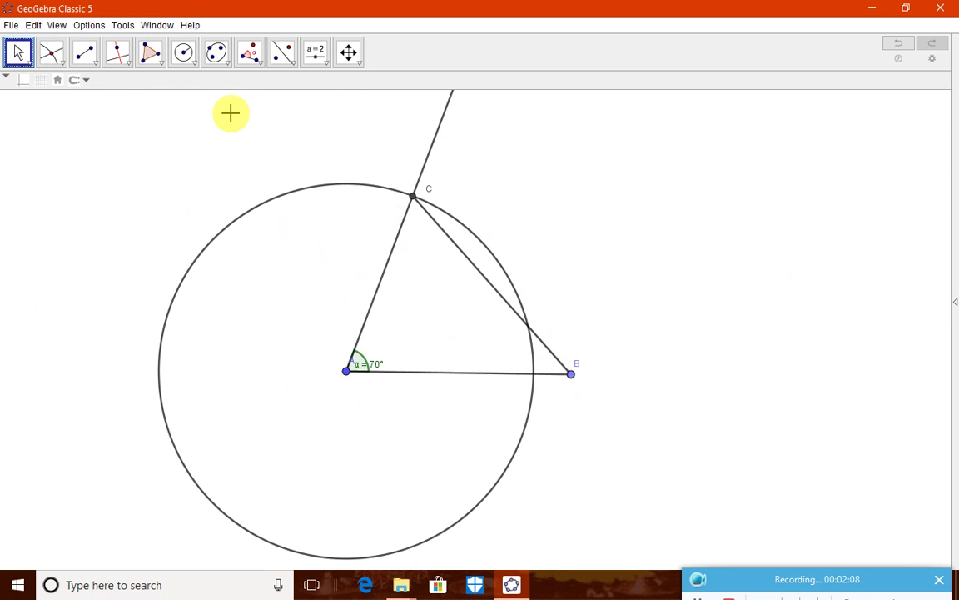
Draw segment CA, then hide the ray through A and B'.
click(93, 67)
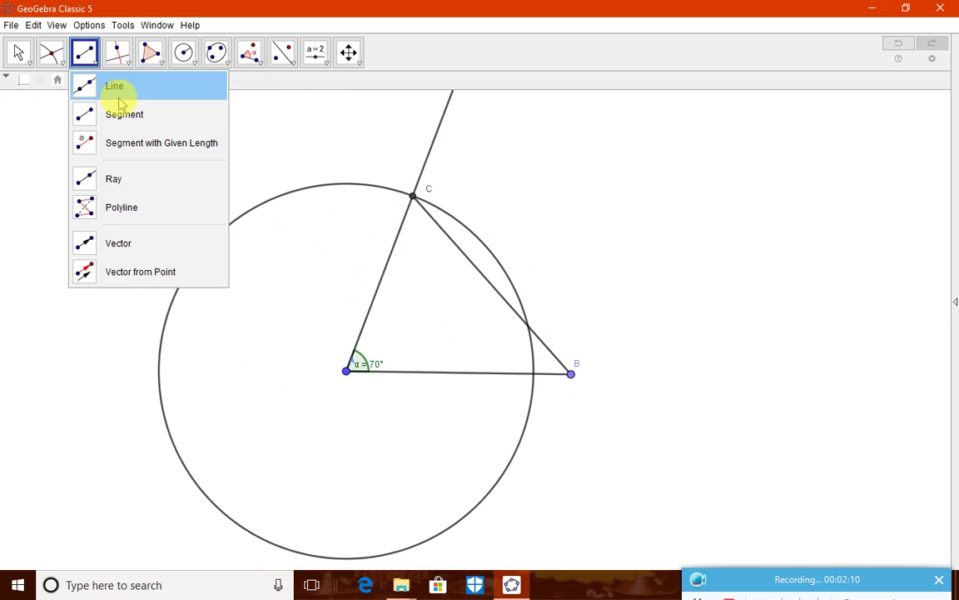
click(117, 87)
click(413, 198)
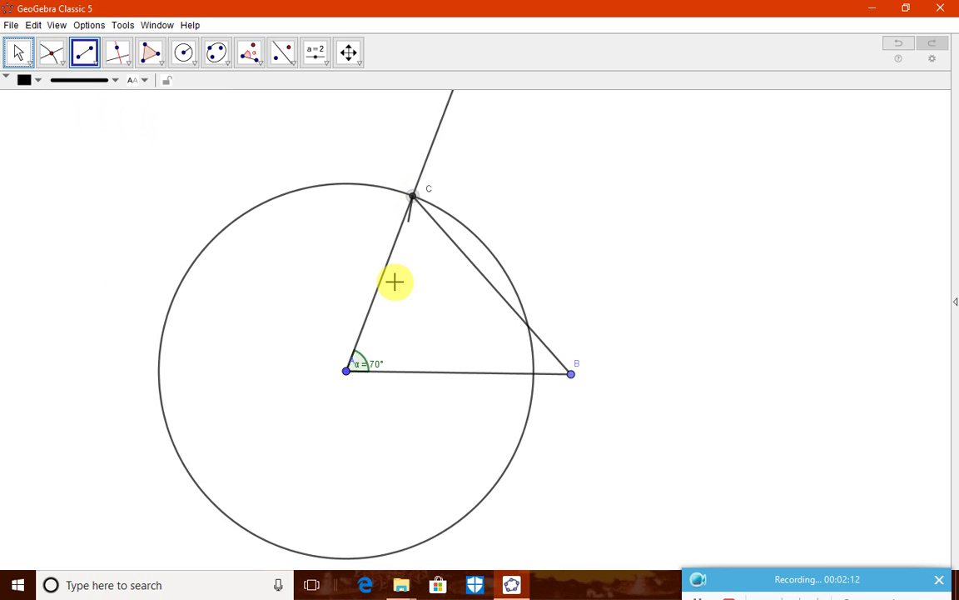
click(348, 371)
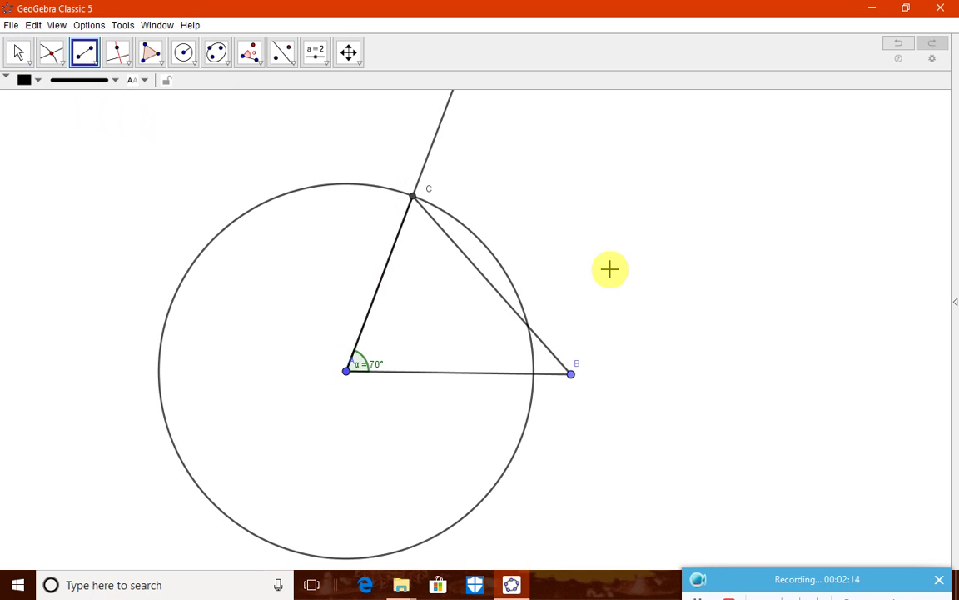
click(16, 55)
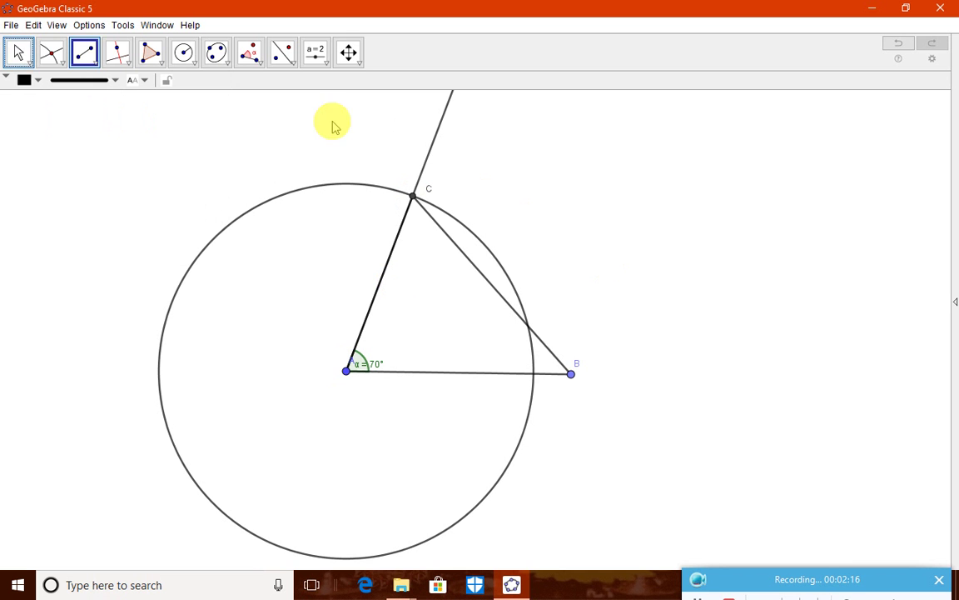
right_click(441, 136)
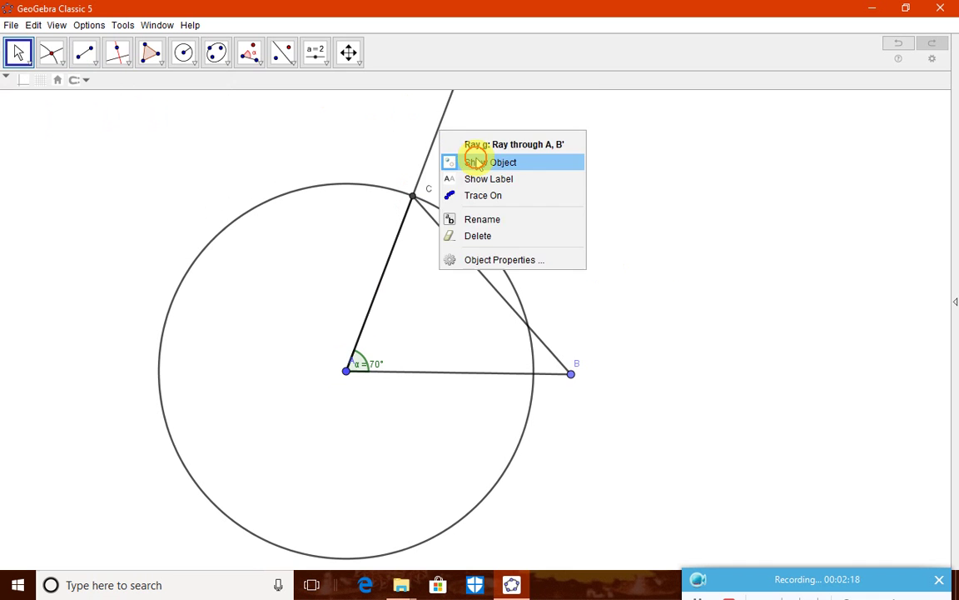
click(475, 160)
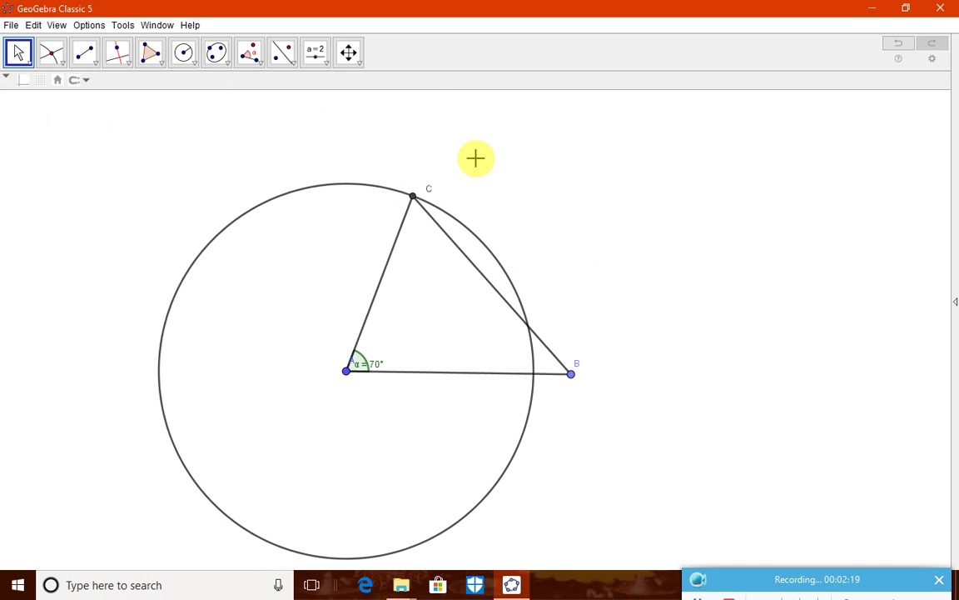
Hide the radius-5 circle, then drag vertices B and A to reshape and shift the triangle.
right_click(230, 232)
click(252, 255)
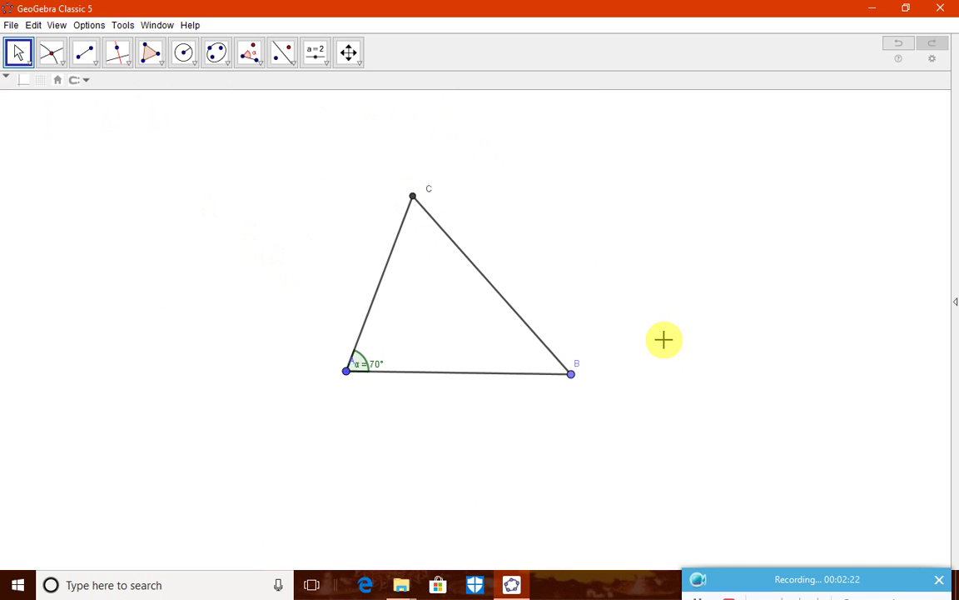
click(19, 51)
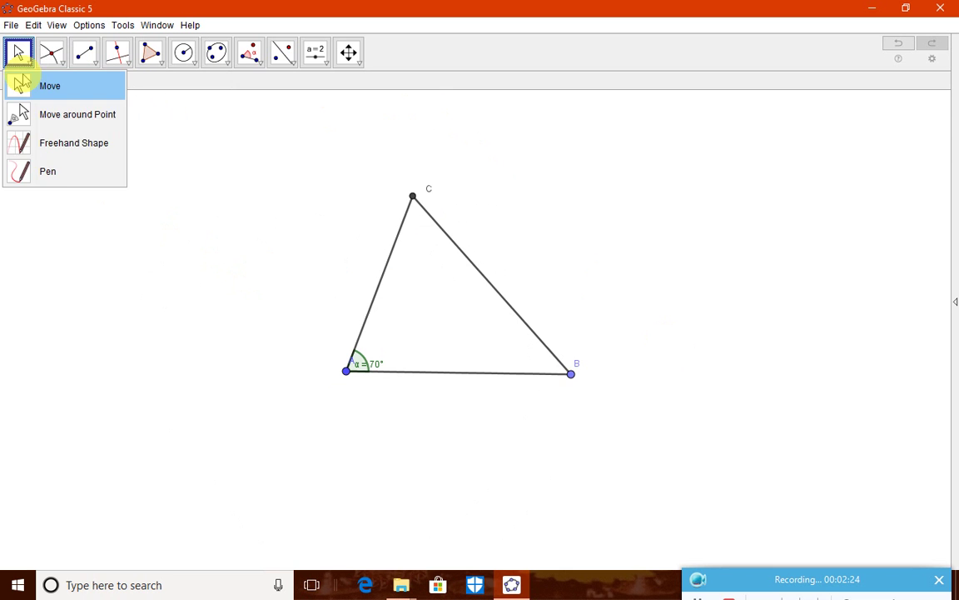
click(21, 83)
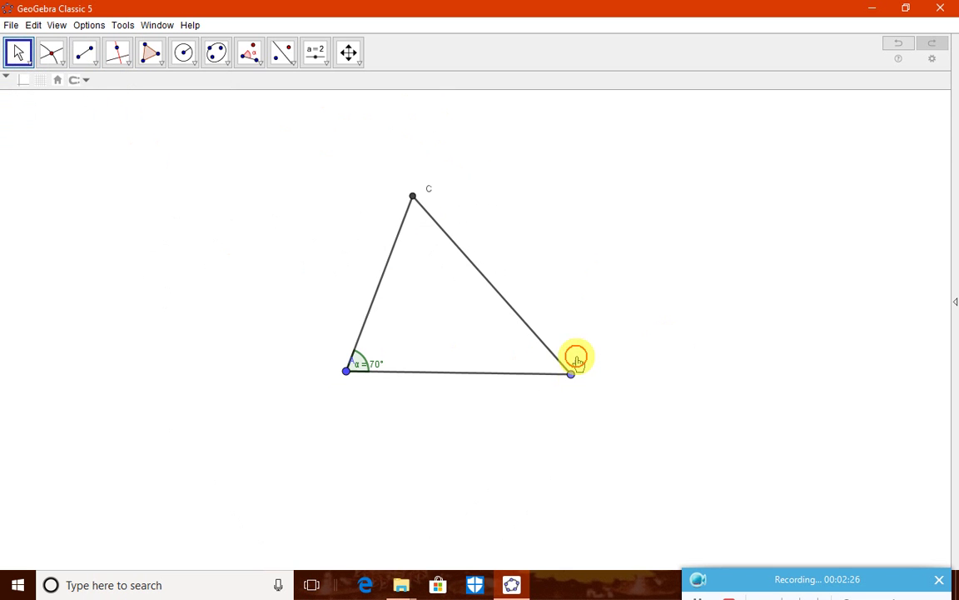
drag(574, 360, 573, 383)
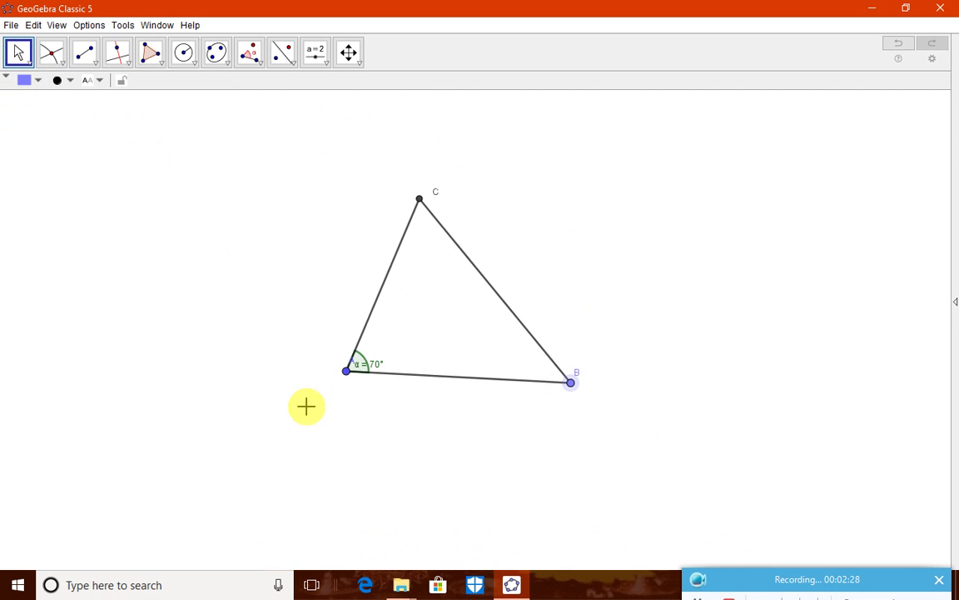
mouse_move(345, 373)
mouse_down()
mouse_move(353, 397)
mouse_move(441, 348)
mouse_move(308, 385)
mouse_move(217, 379)
mouse_move(353, 370)
mouse_move(344, 366)
mouse_move(356, 378)
mouse_up()
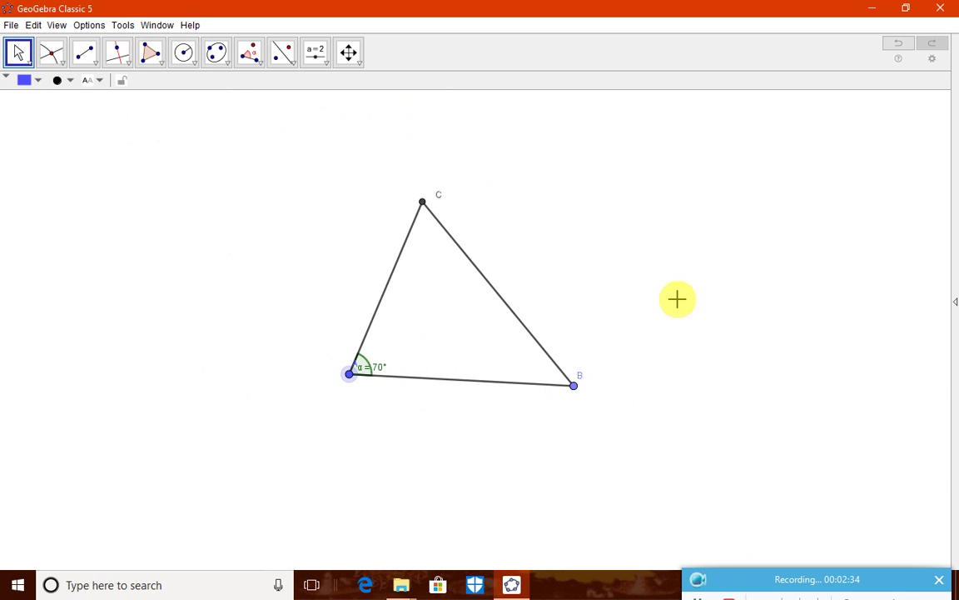
Switch to the Graphing perspective and label segment f with its value 6.
click(950, 301)
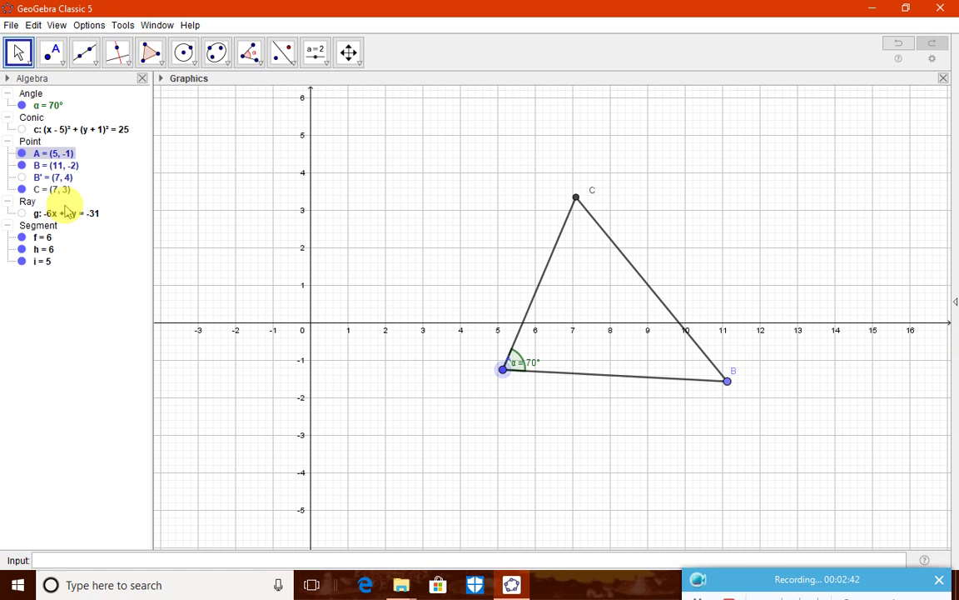
right_click(24, 237)
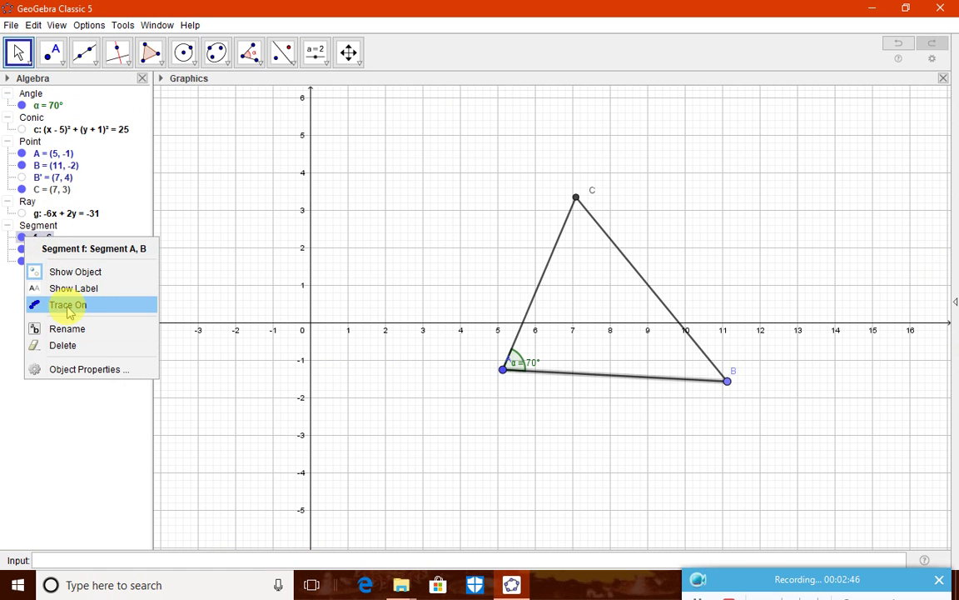
click(74, 368)
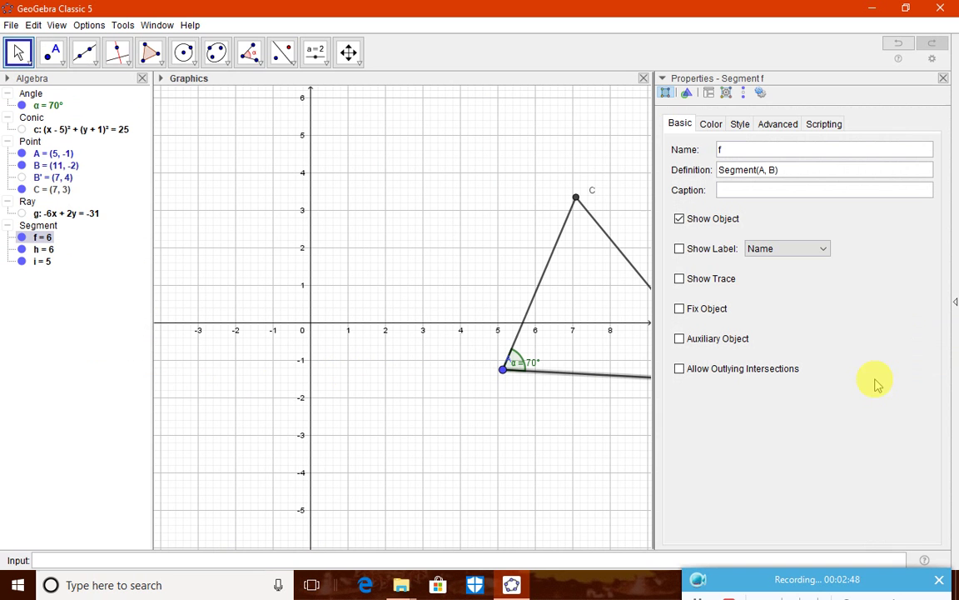
click(680, 249)
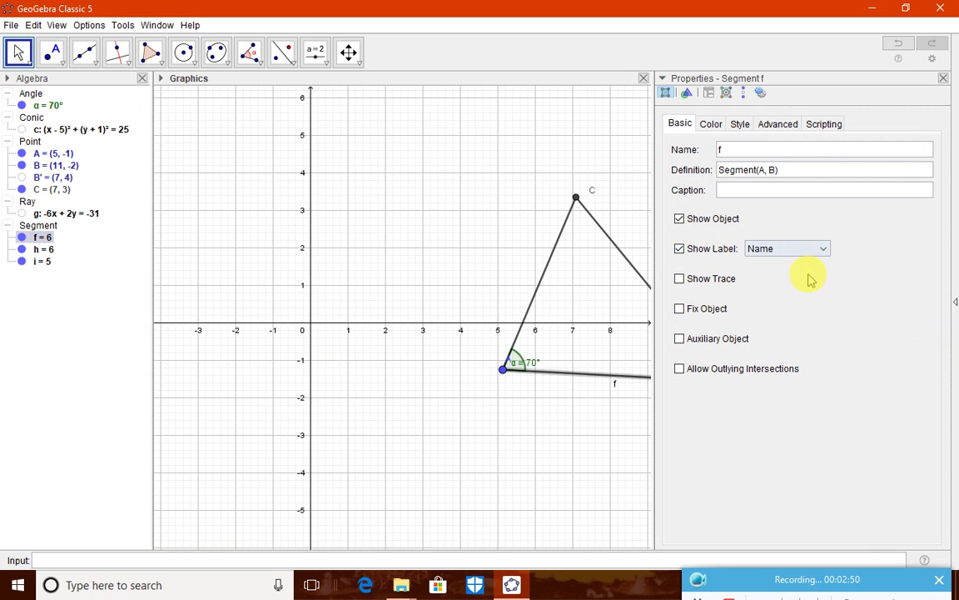
click(814, 249)
click(789, 292)
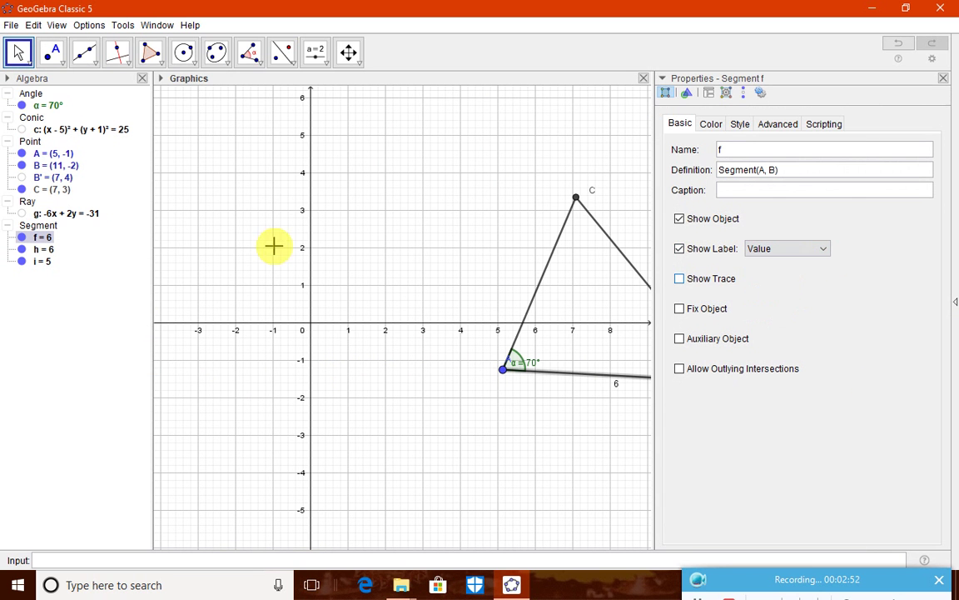
Label segment h with its length value 6.
right_click(21, 249)
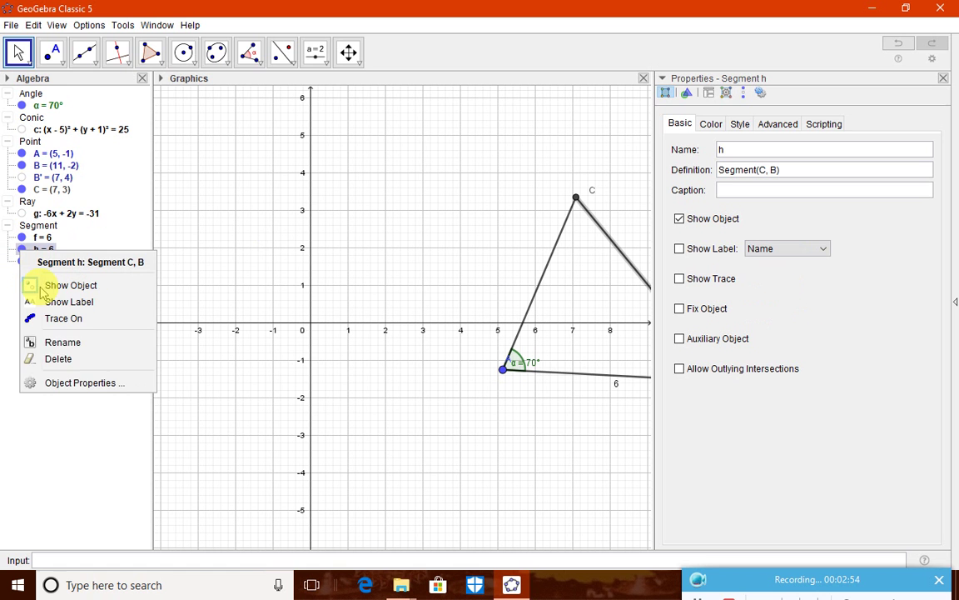
click(71, 382)
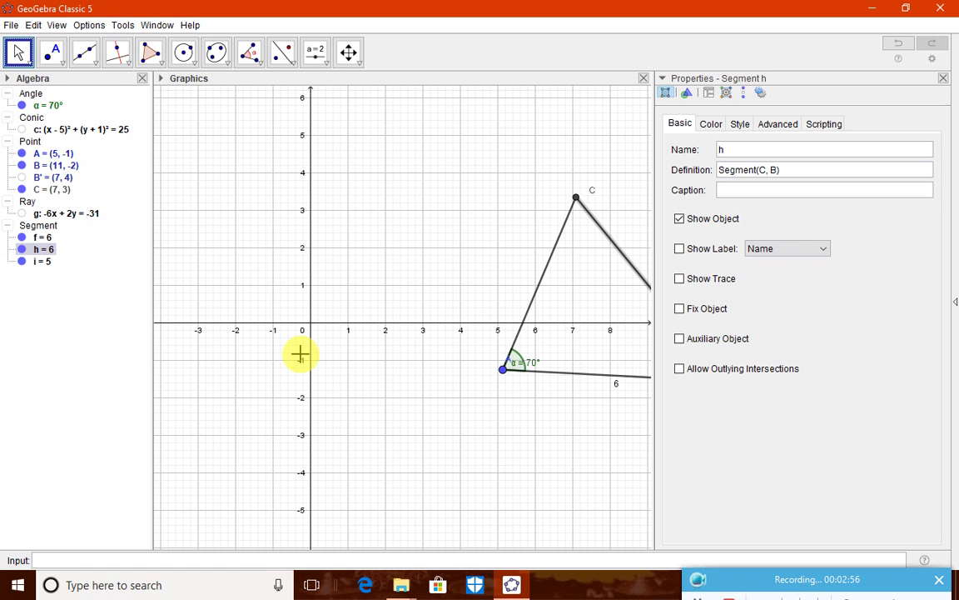
click(724, 248)
click(803, 248)
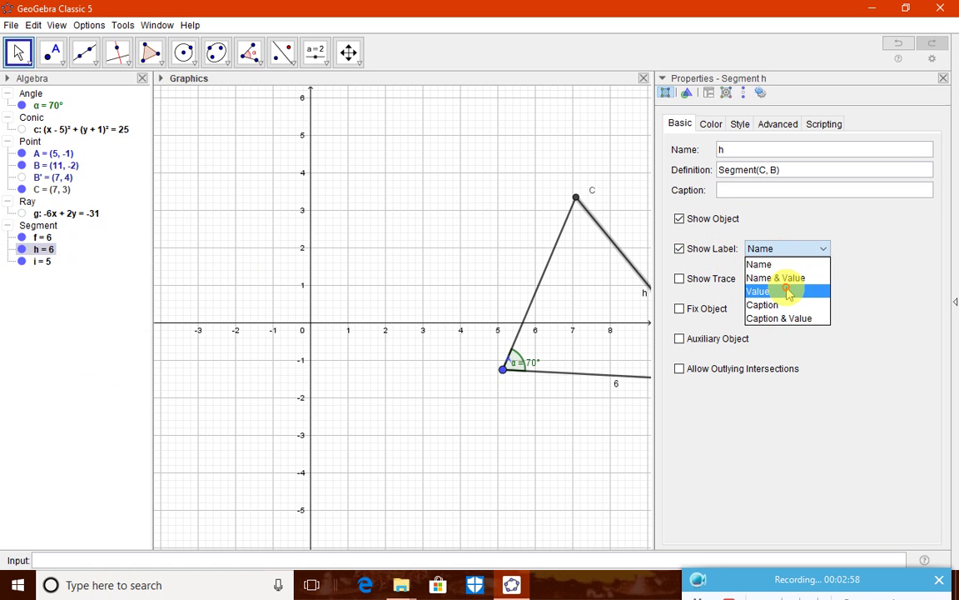
click(790, 291)
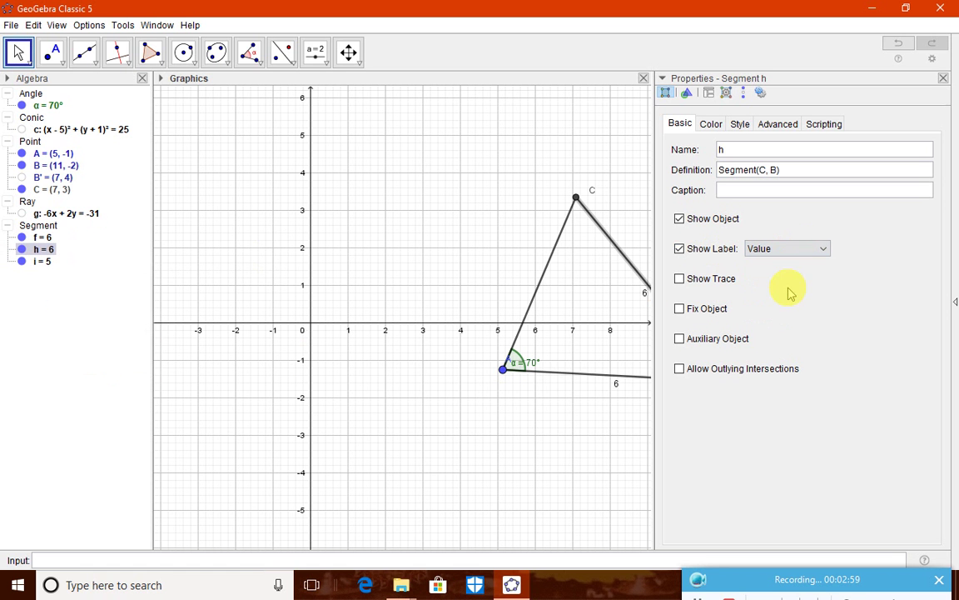
Label segment i with its length value 5 and close the properties panel.
right_click(37, 267)
click(98, 391)
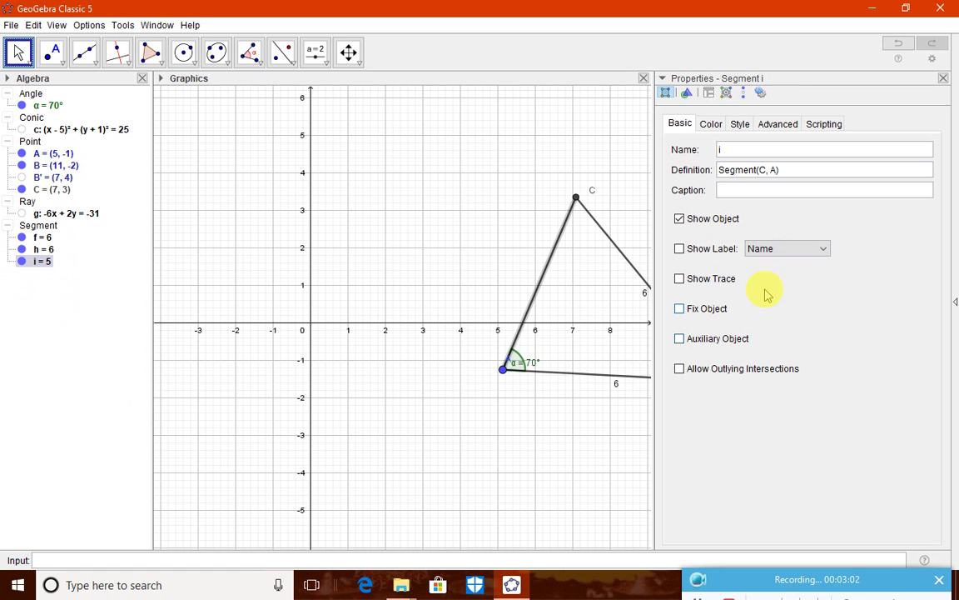
click(814, 249)
click(679, 248)
click(818, 250)
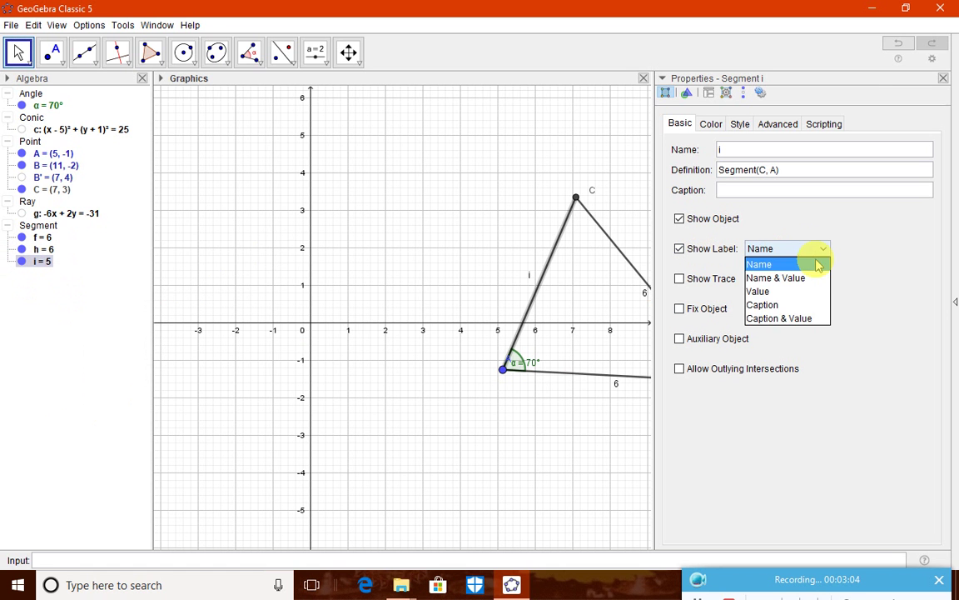
click(799, 291)
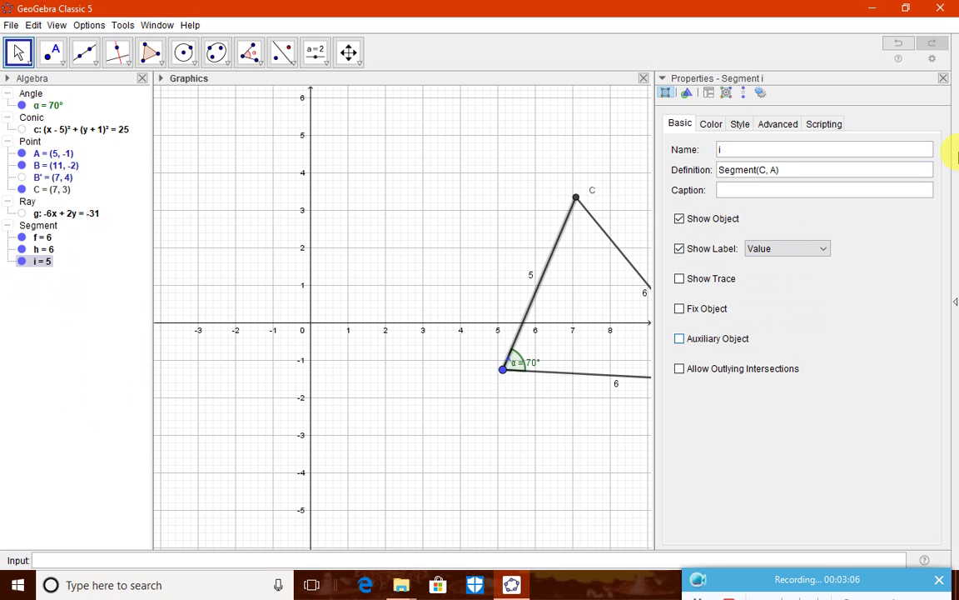
click(944, 79)
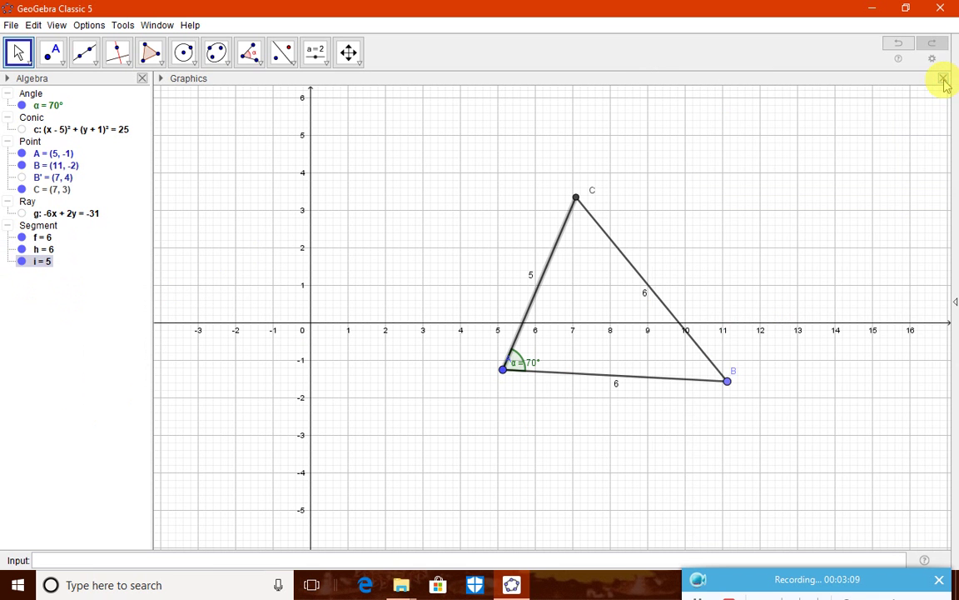
Apply the Geometry perspective, removing the axes, grid and algebra list.
click(954, 305)
click(908, 263)
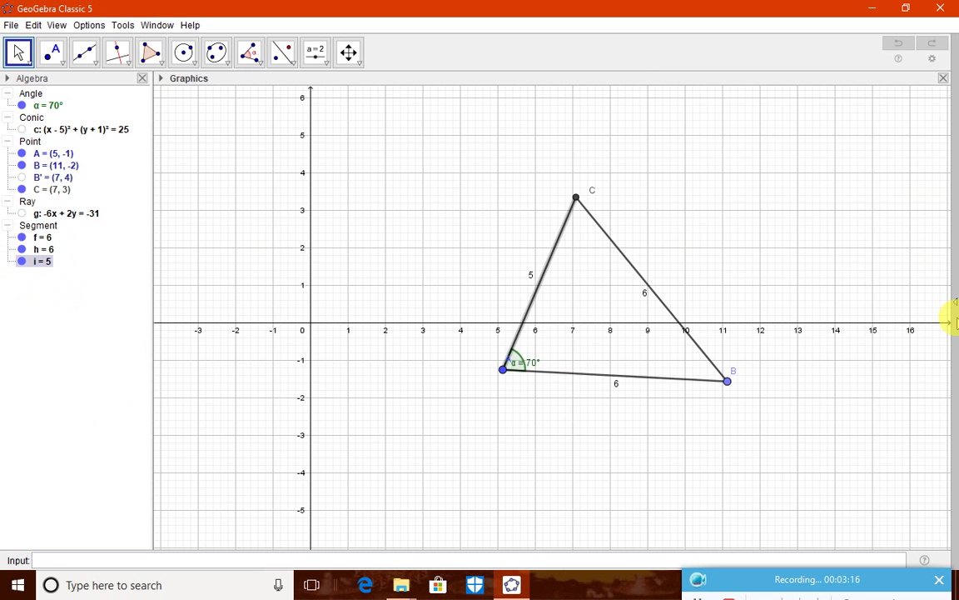
click(952, 306)
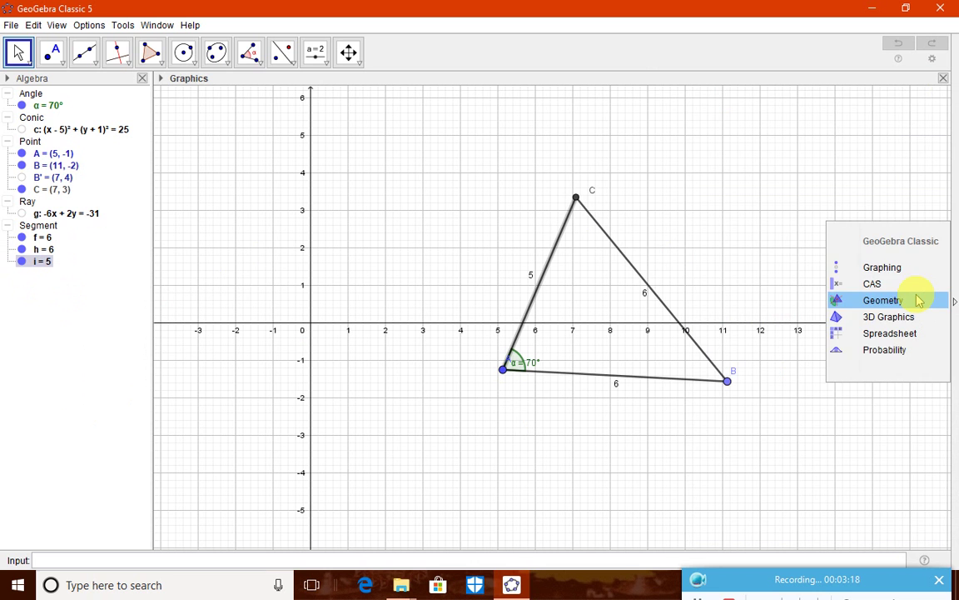
click(916, 299)
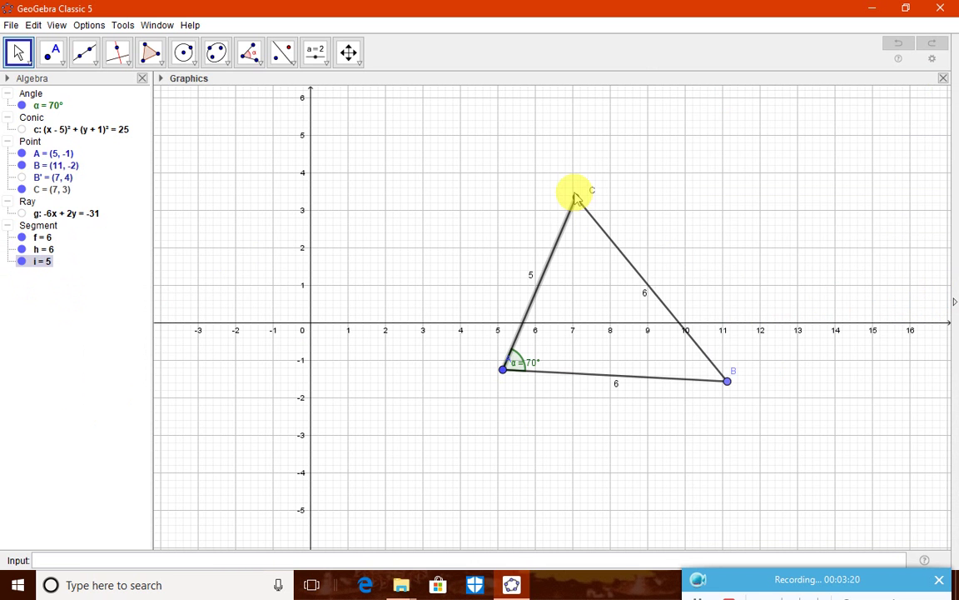
key(ctrl+shift+3)
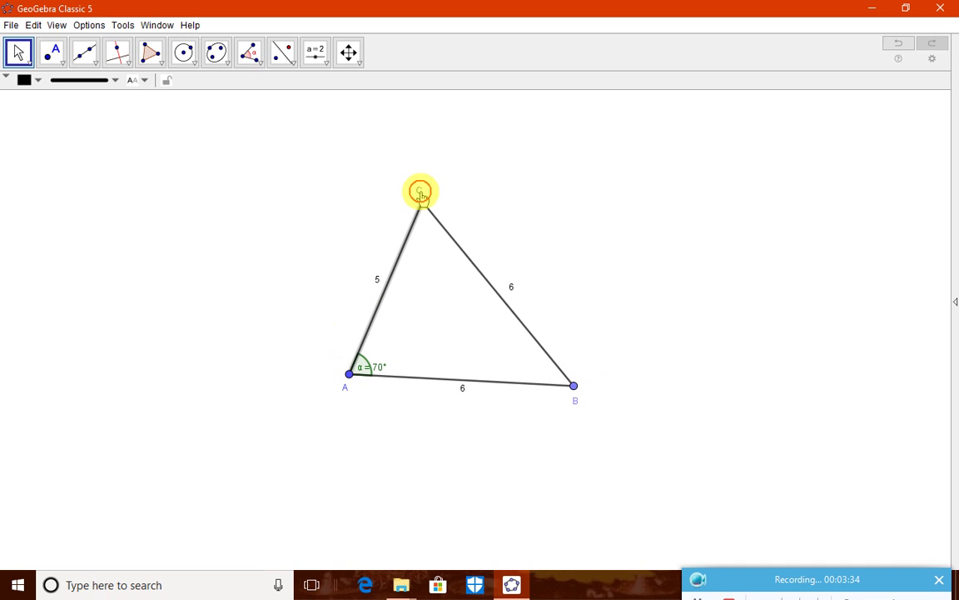
Measure angle ACB as 62° and angle ABC as 48° with the Angle tool.
click(252, 58)
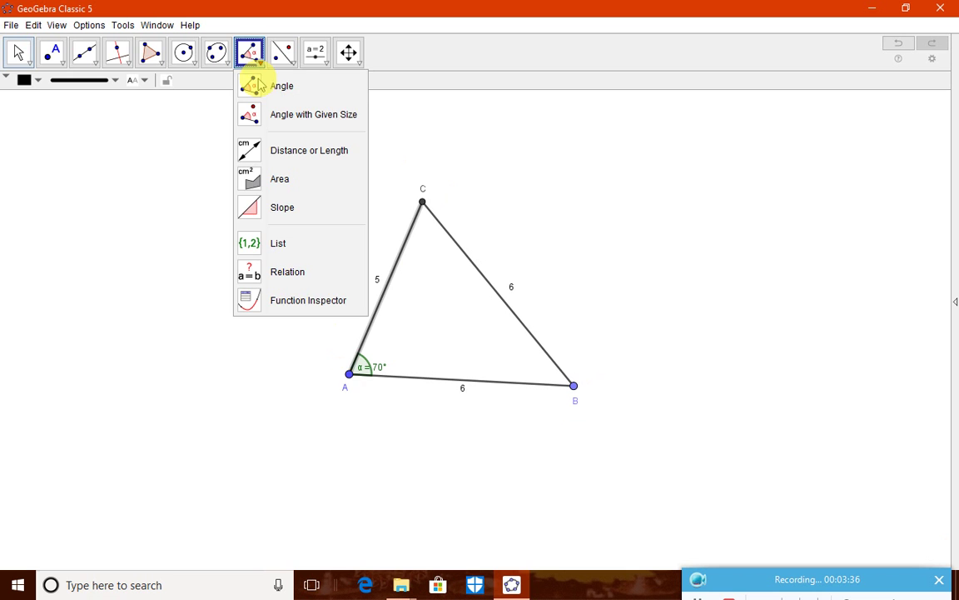
click(282, 92)
click(349, 374)
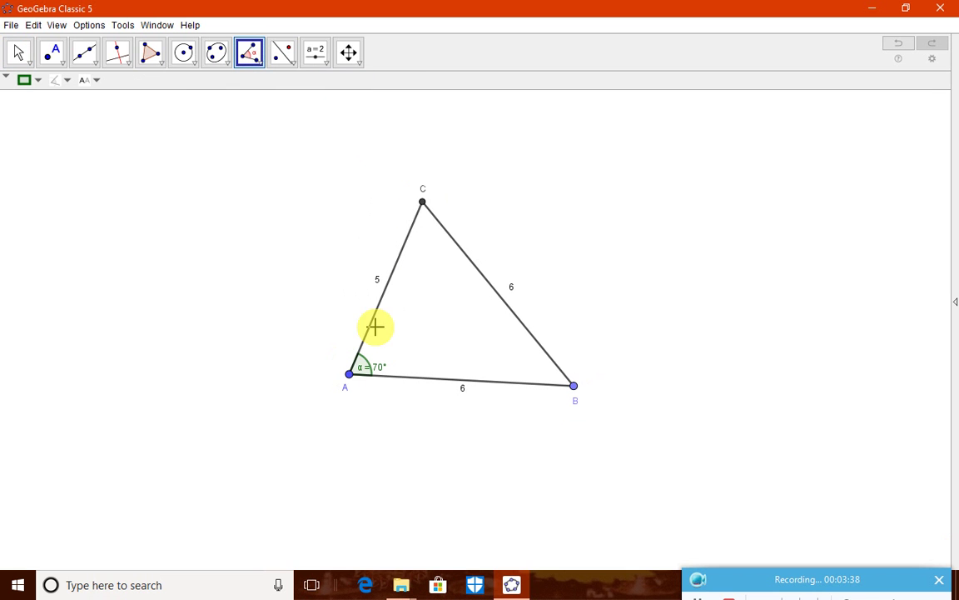
click(424, 202)
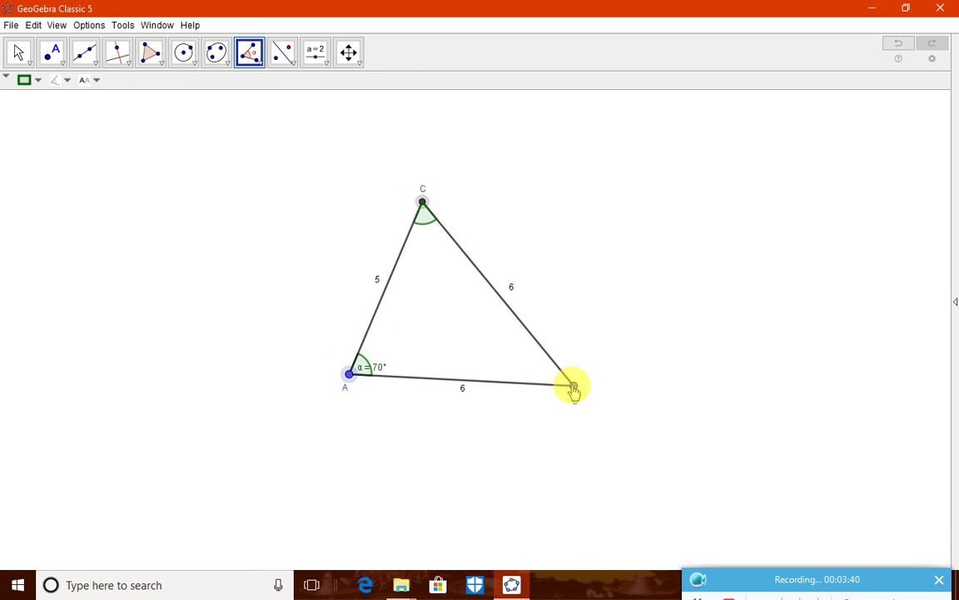
click(573, 387)
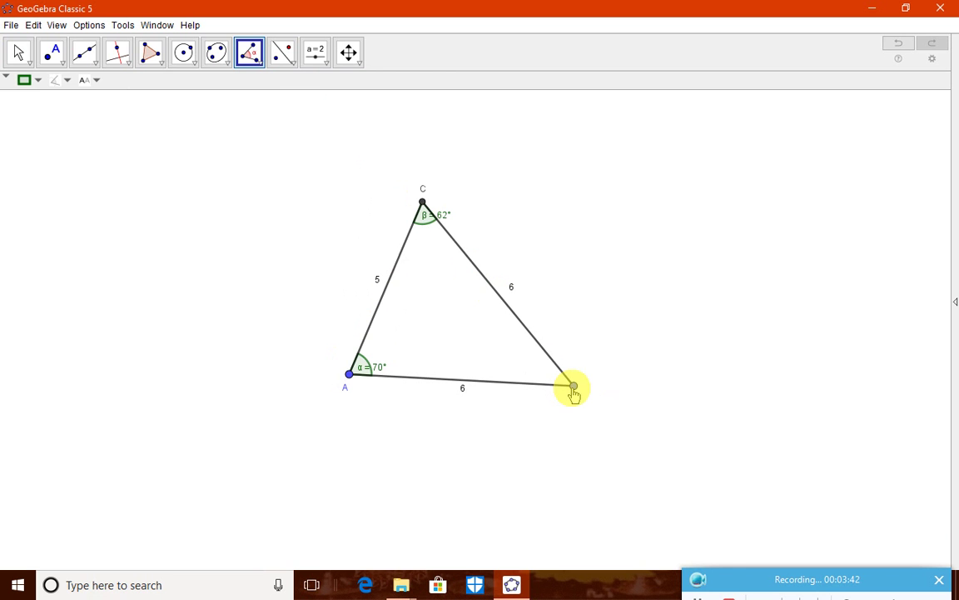
click(574, 386)
click(349, 373)
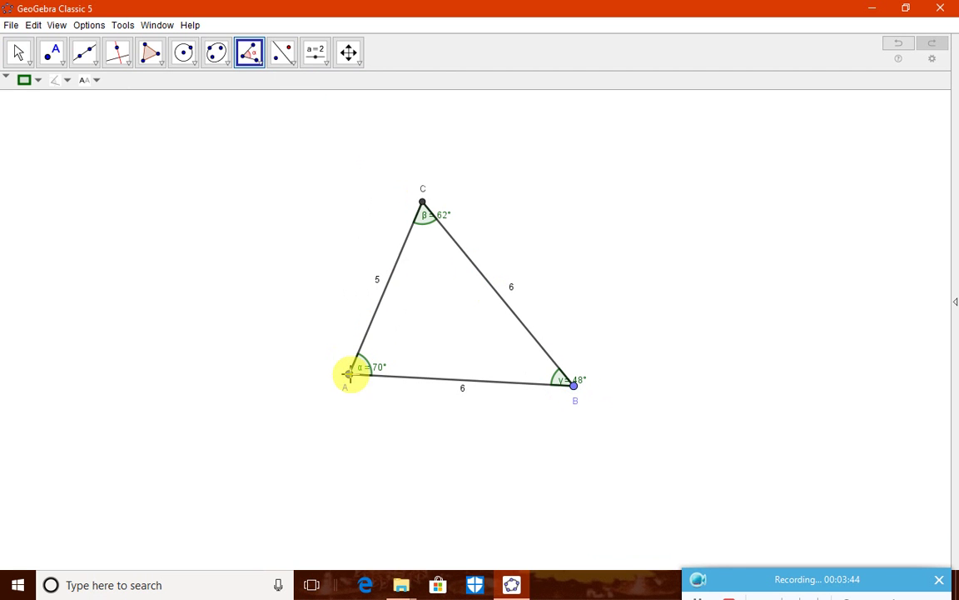
Drag the β = 62° and γ = 48° labels inside their arcs at C and B.
click(18, 52)
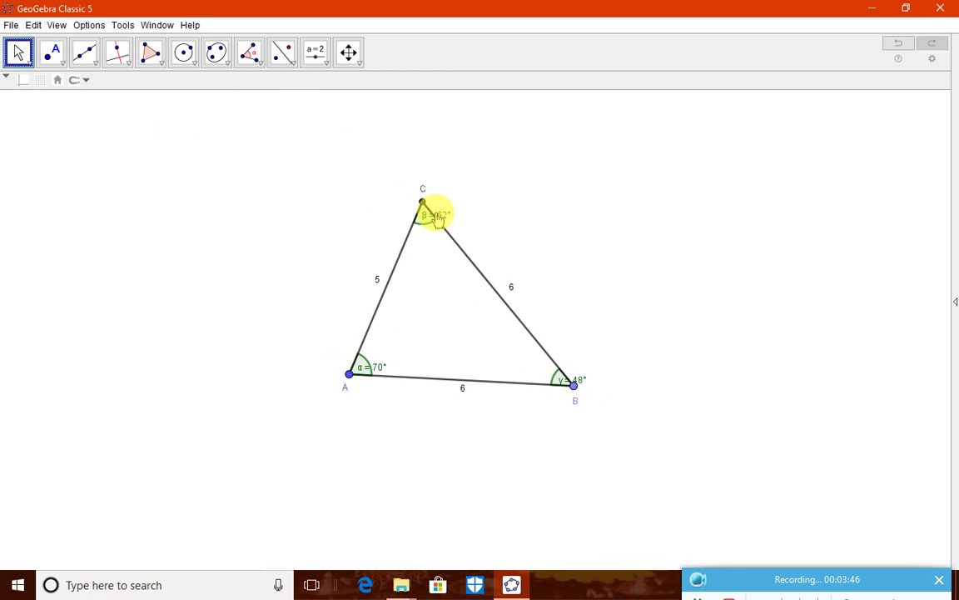
drag(435, 213, 447, 260)
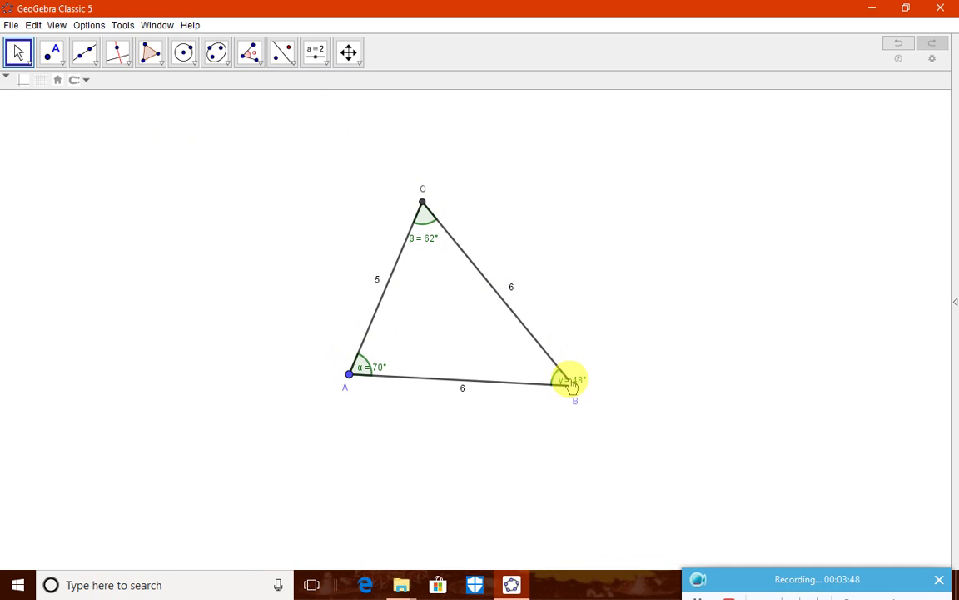
drag(564, 379, 641, 391)
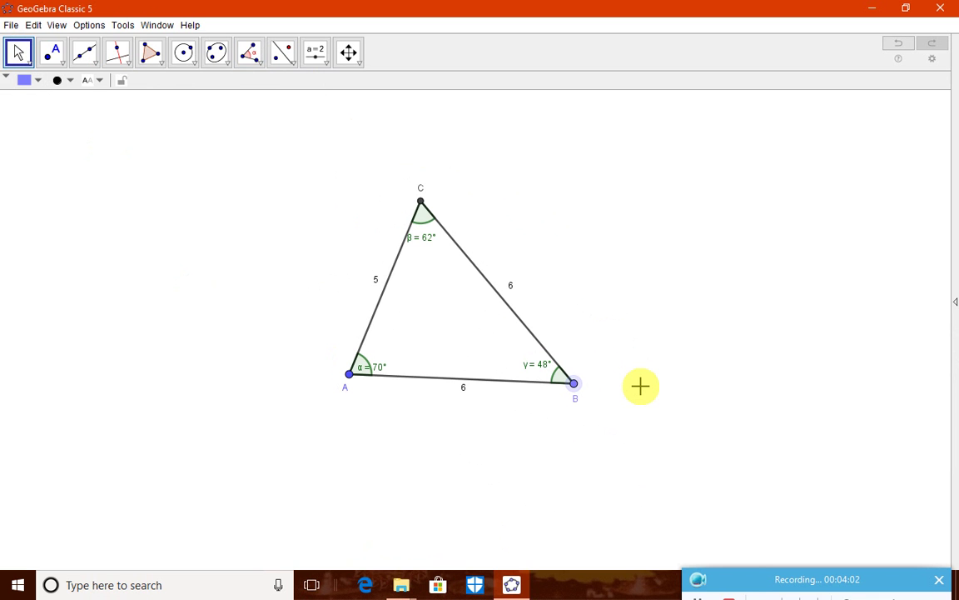
click(749, 580)
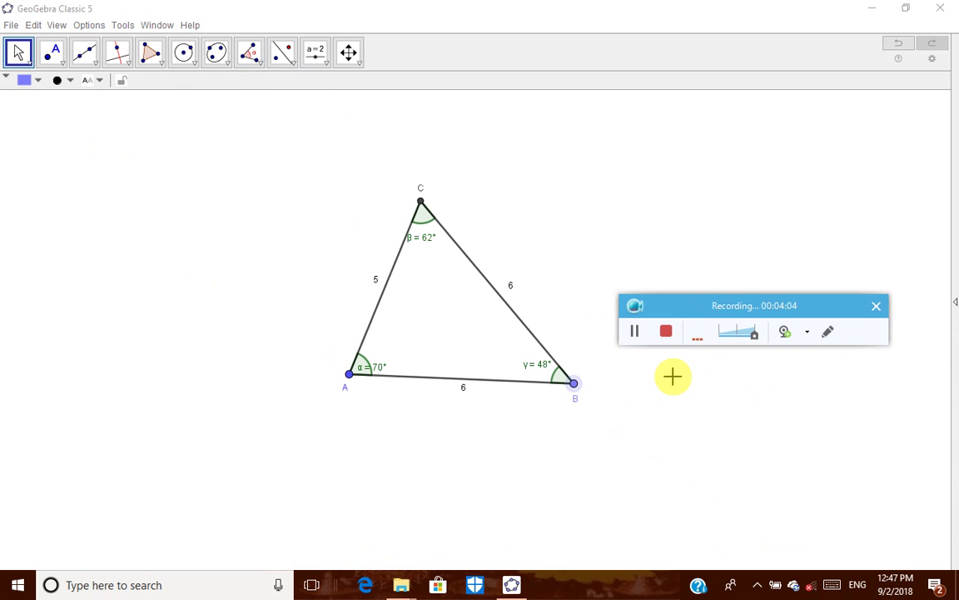